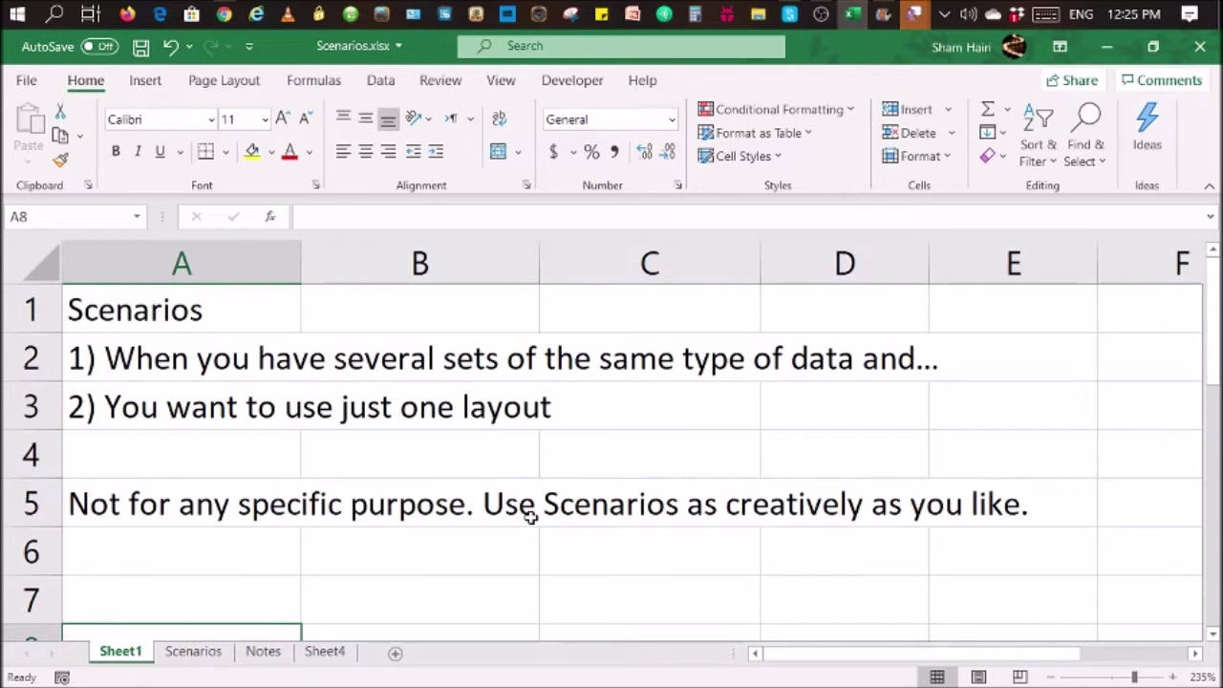
On the Scenarios sheet, enter =B4*B5 in D3 so Total area multiplies Length by Breadth.
click(209, 657)
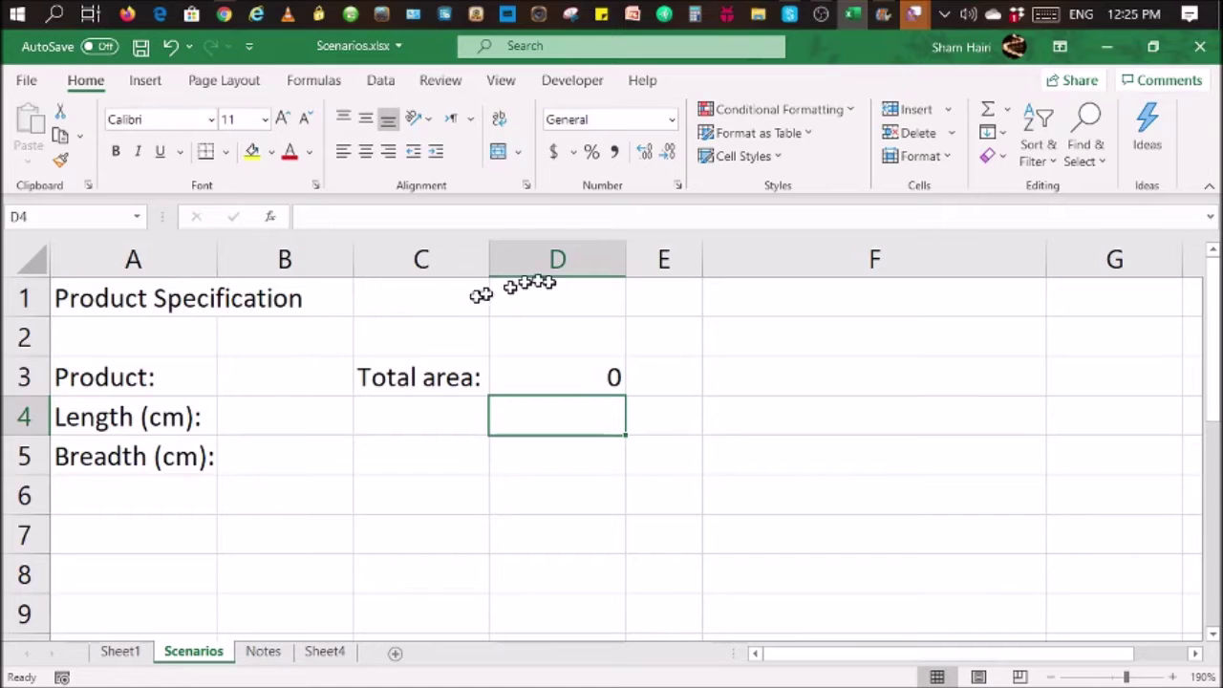
double_click(587, 381)
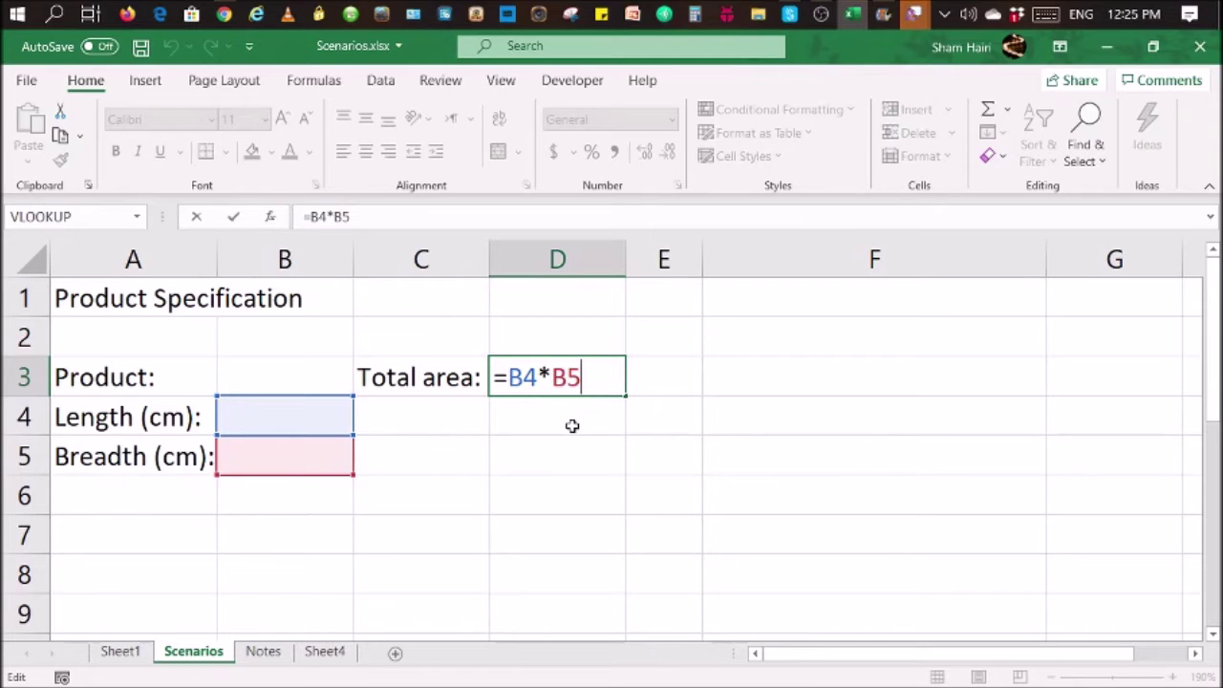
key(Return)
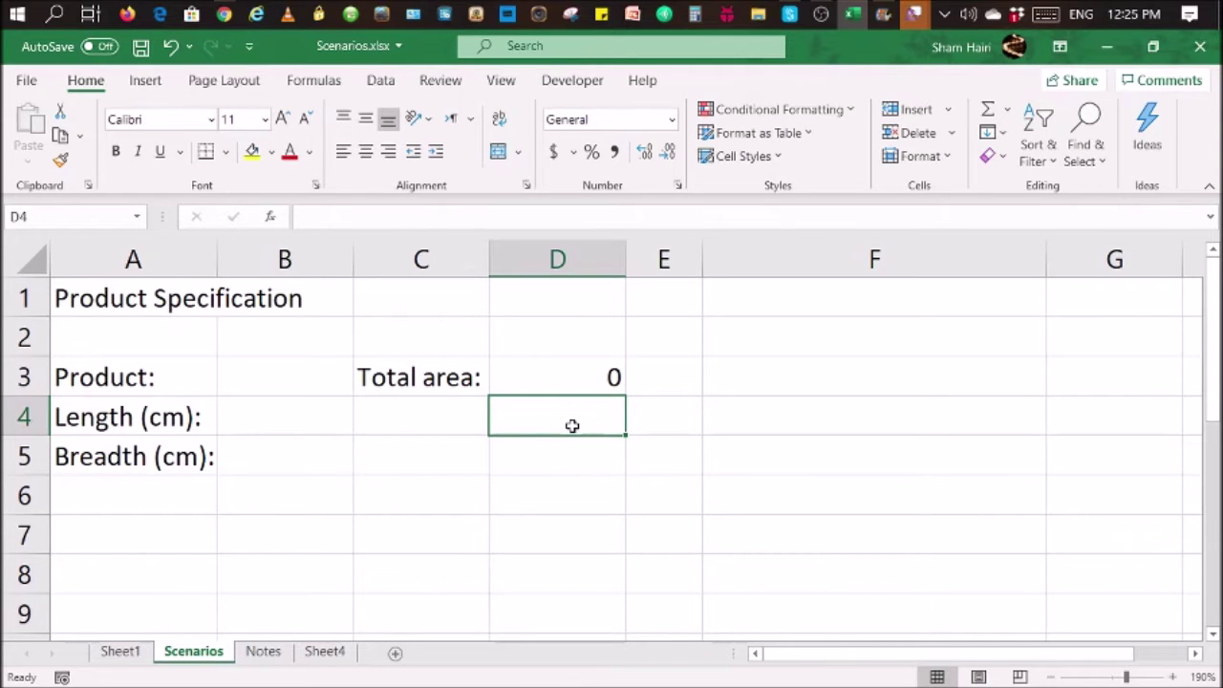
click(382, 80)
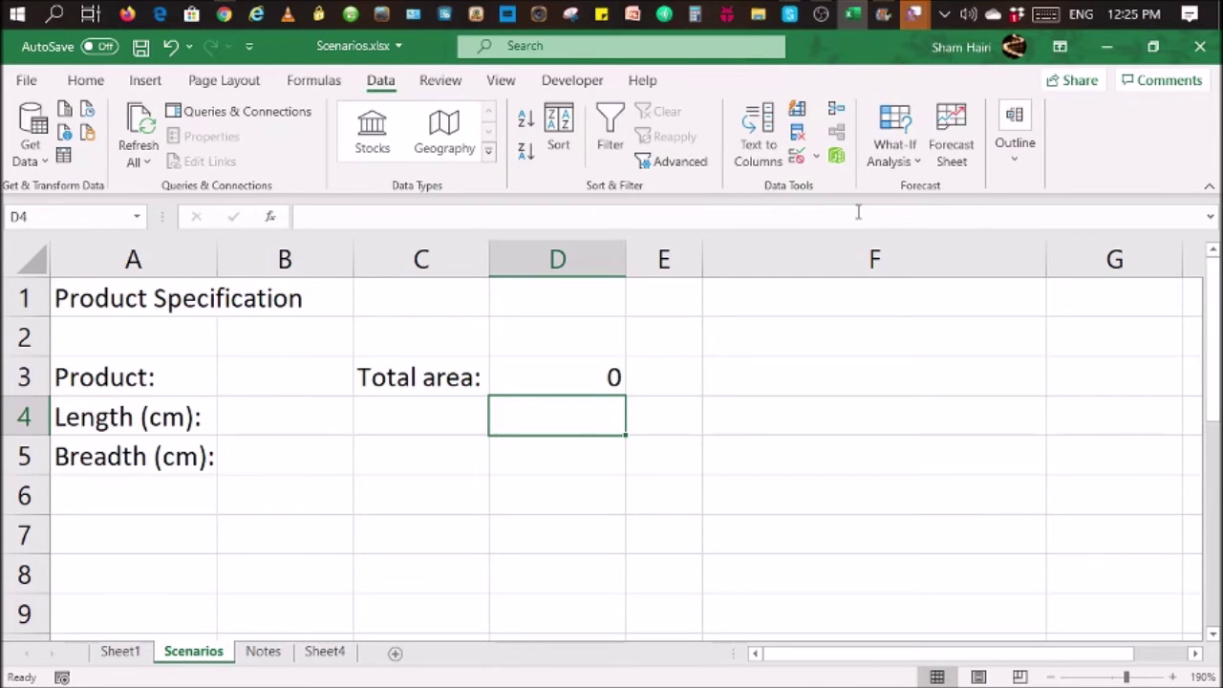
Open Scenario Manager from What-If Analysis on the Data tab, with no scenarios defined yet.
click(889, 141)
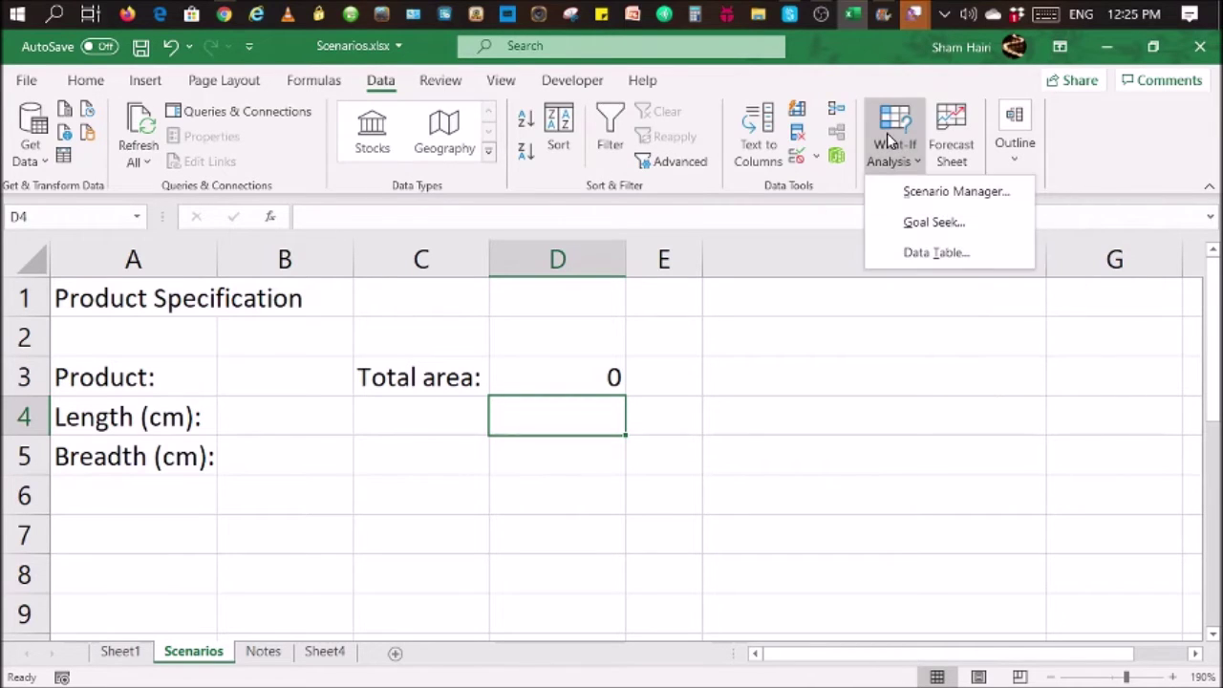
click(937, 192)
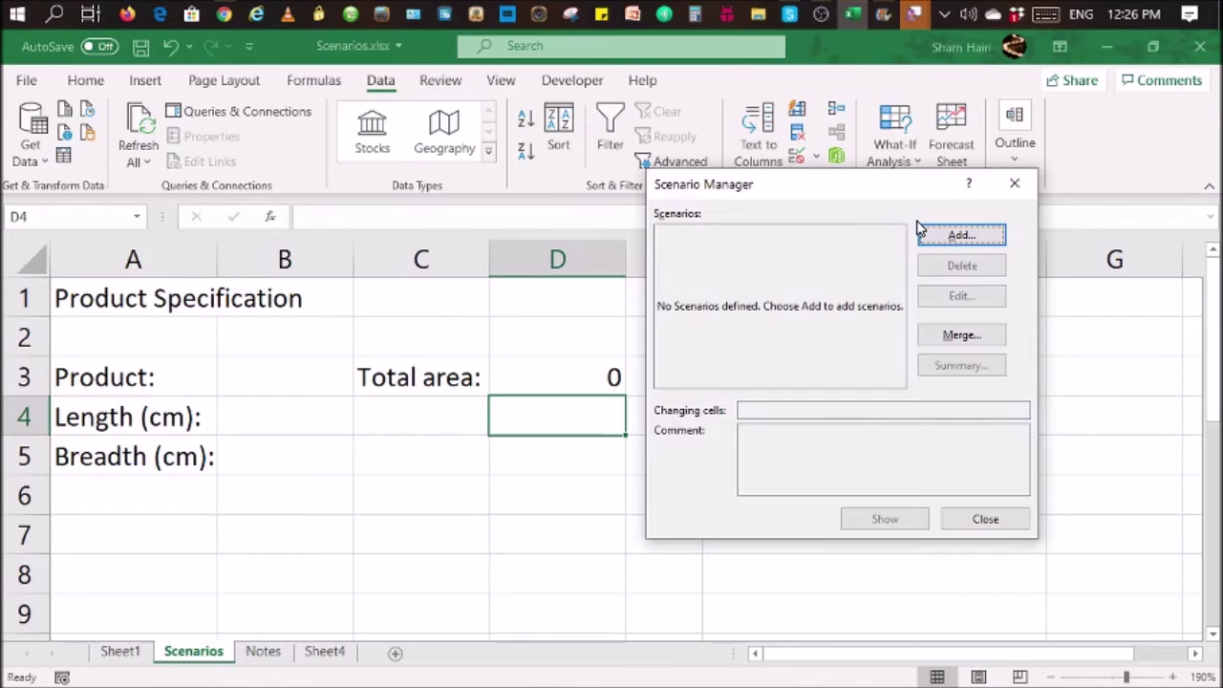
Add a scenario named Large Table with changing cells $B$3,$B$4:$B$5.
click(948, 236)
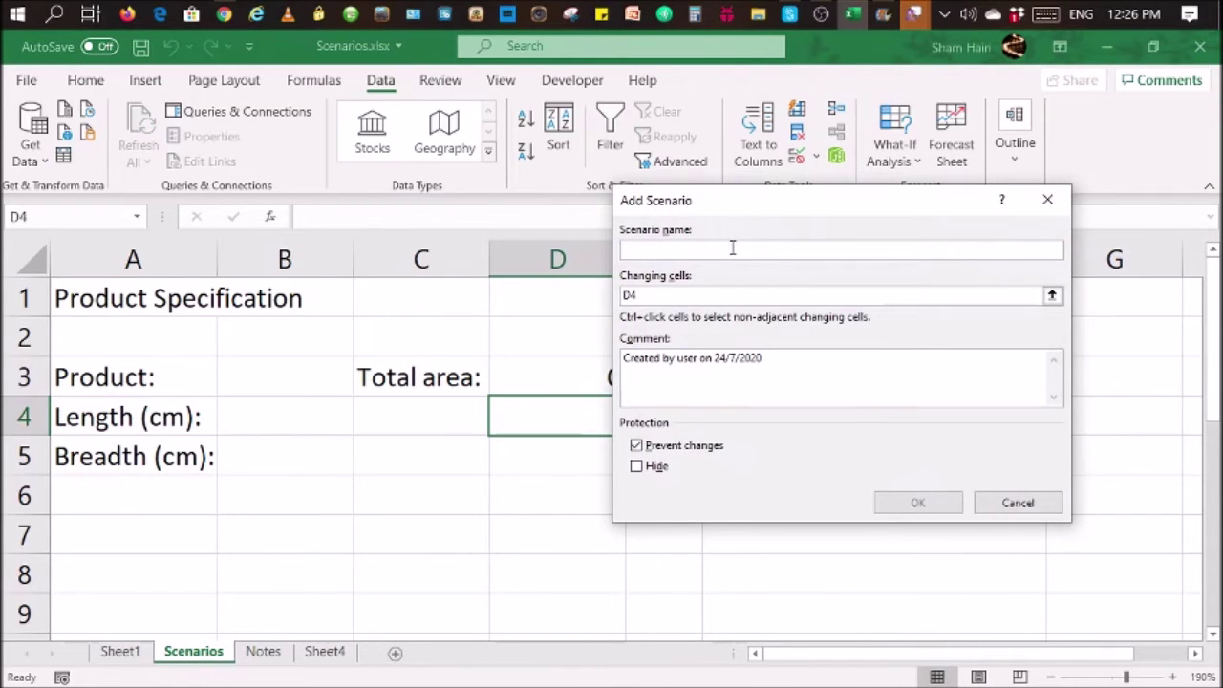
text(Large Table)
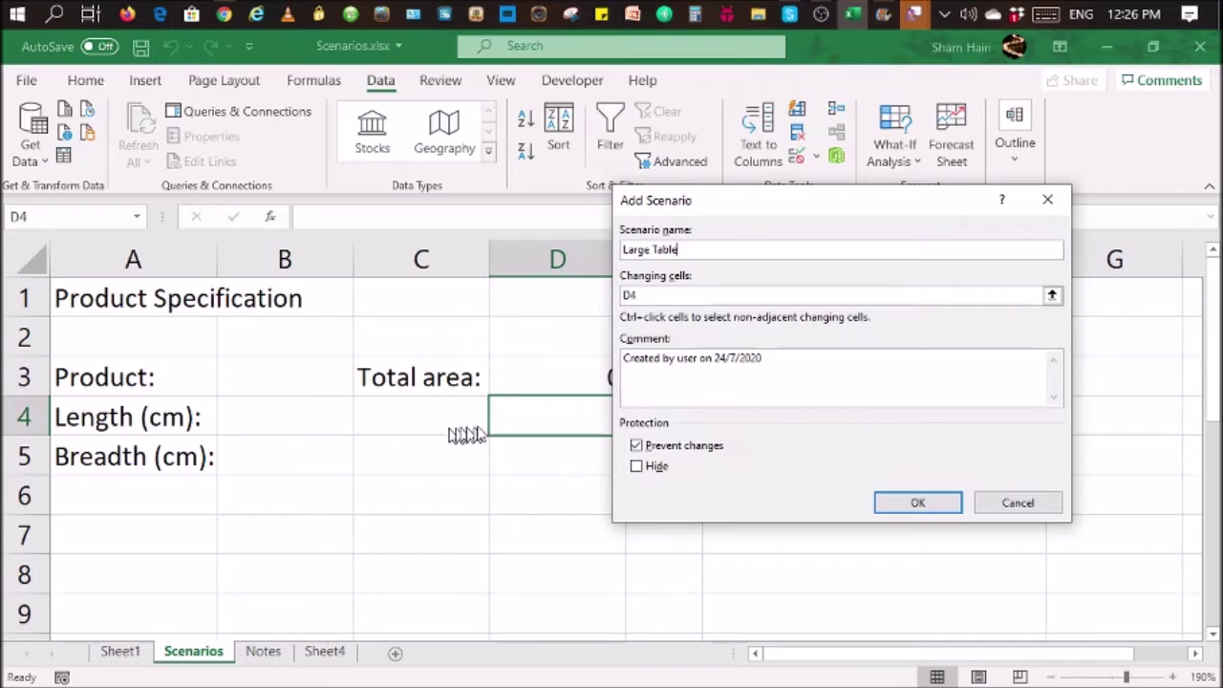
click(648, 295)
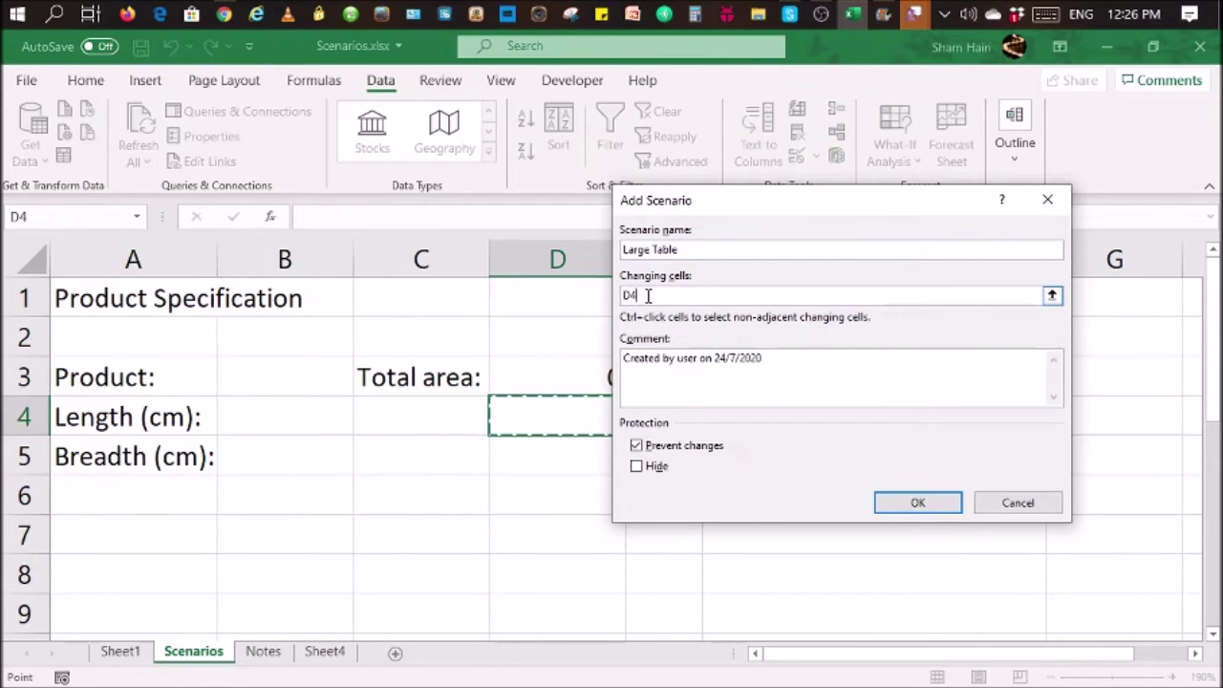
key(BackSpace)
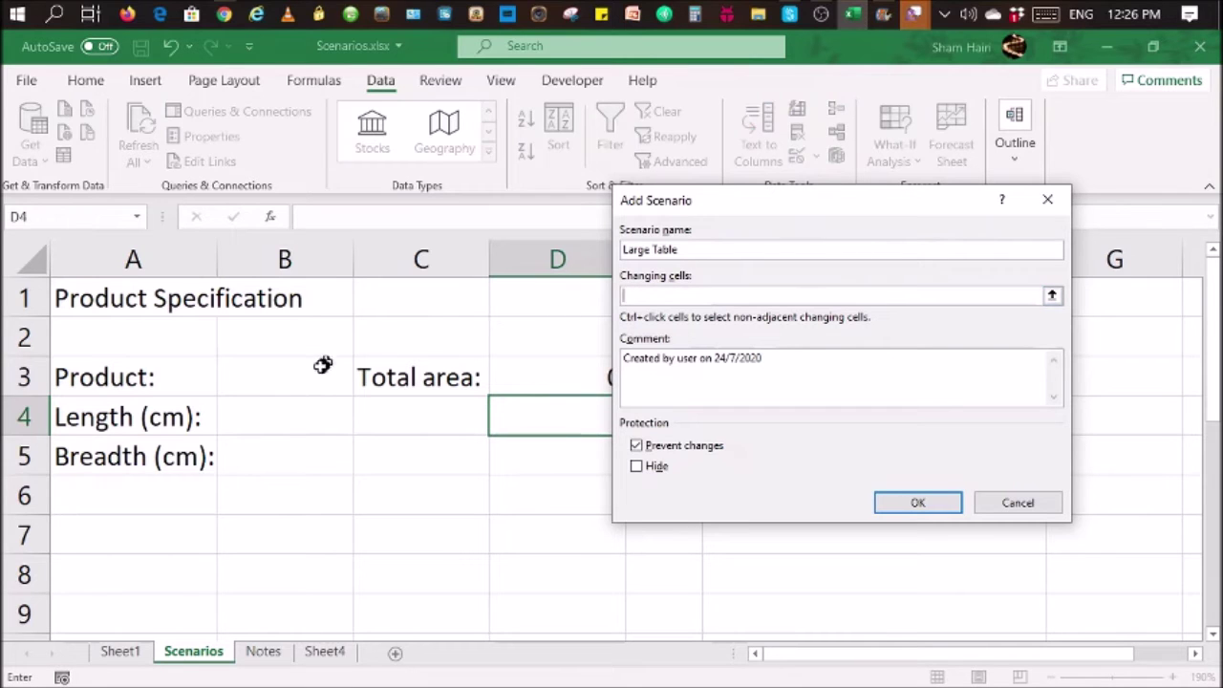
drag(312, 373, 307, 451)
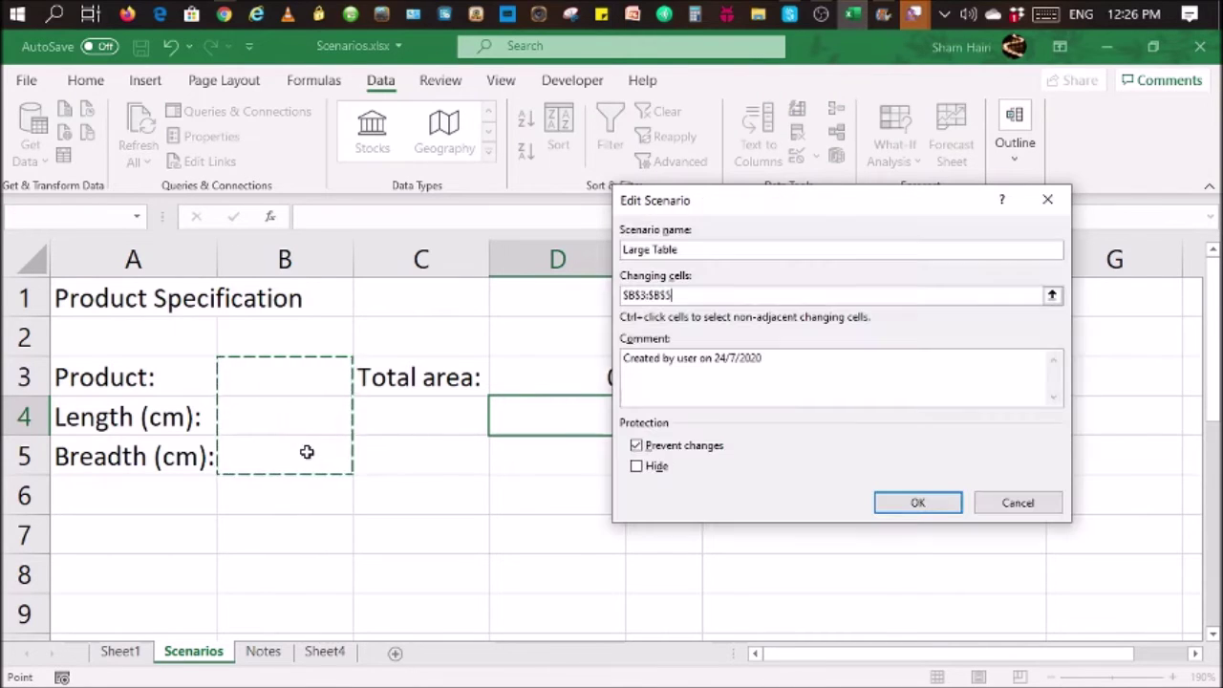
click(723, 292)
key(BackSpace)
key(BackSpace)
key(BackSpace)
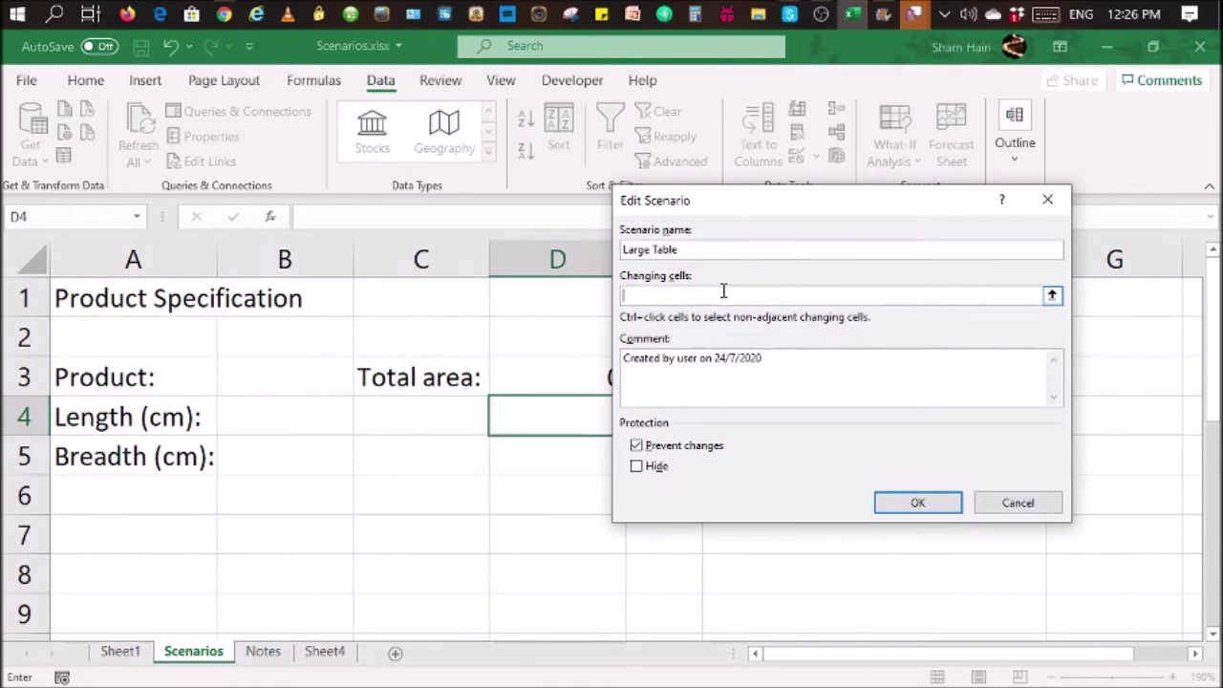
click(310, 380)
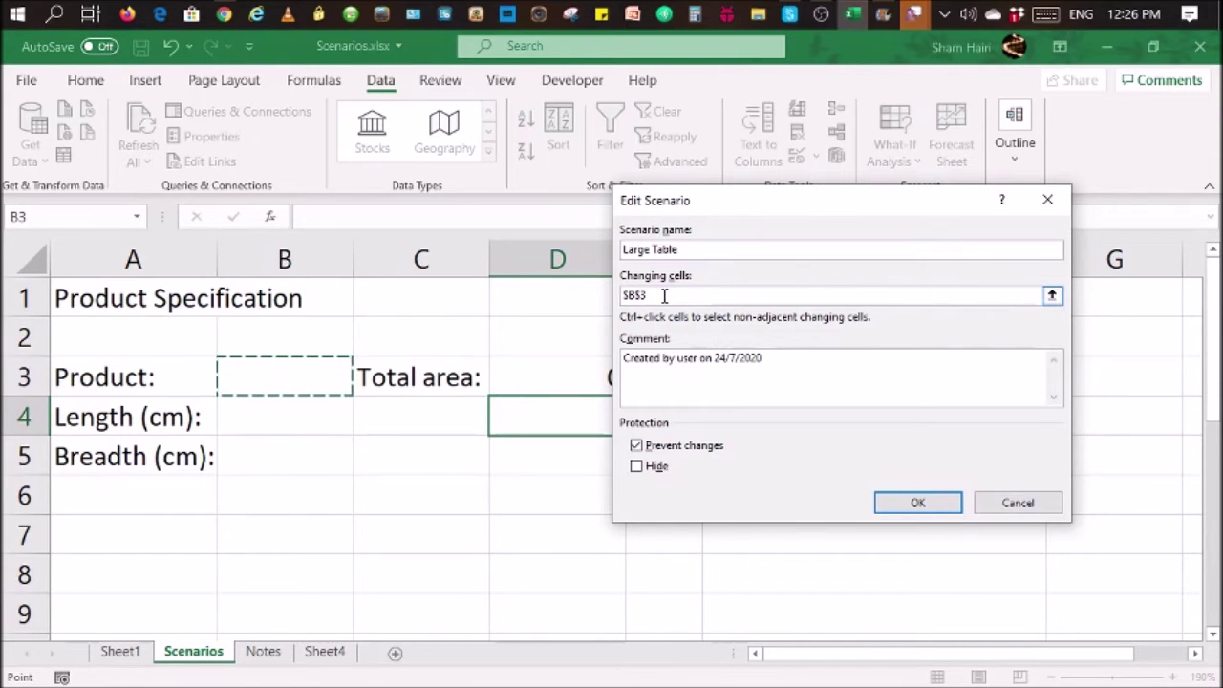
text(,)
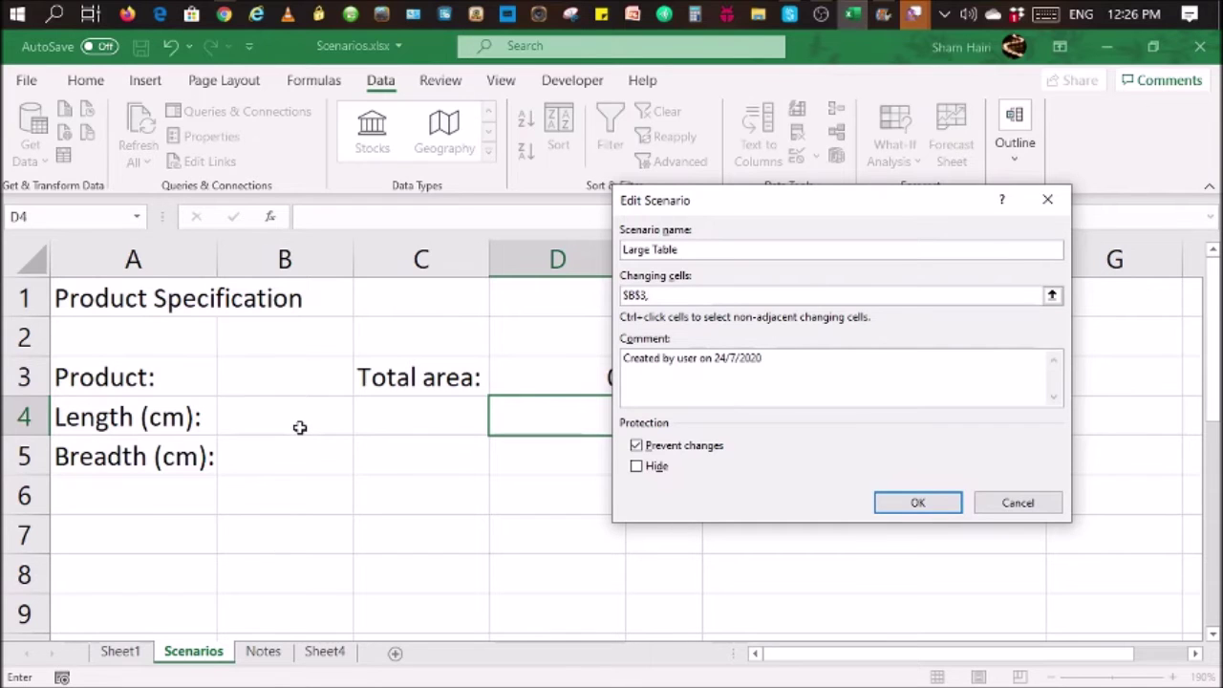
drag(300, 427, 297, 456)
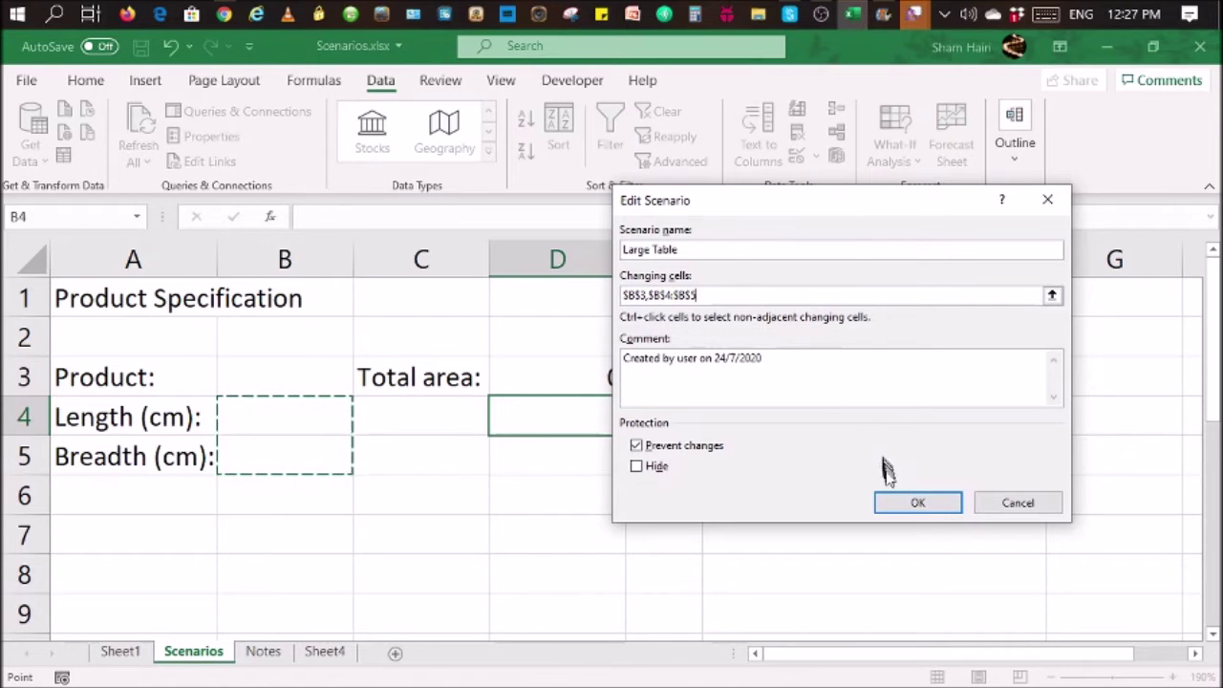
click(890, 503)
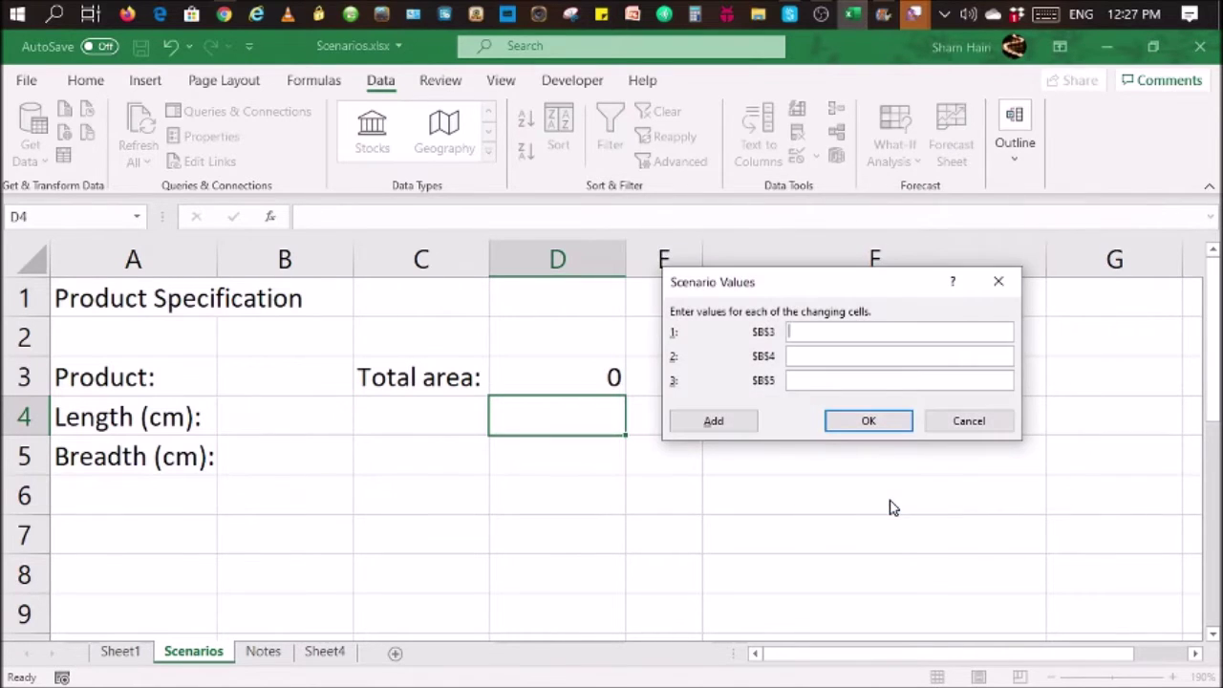
Save Large Table with values Large, 100 and 50 for B3, B4 and B5.
drag(755, 284, 528, 323)
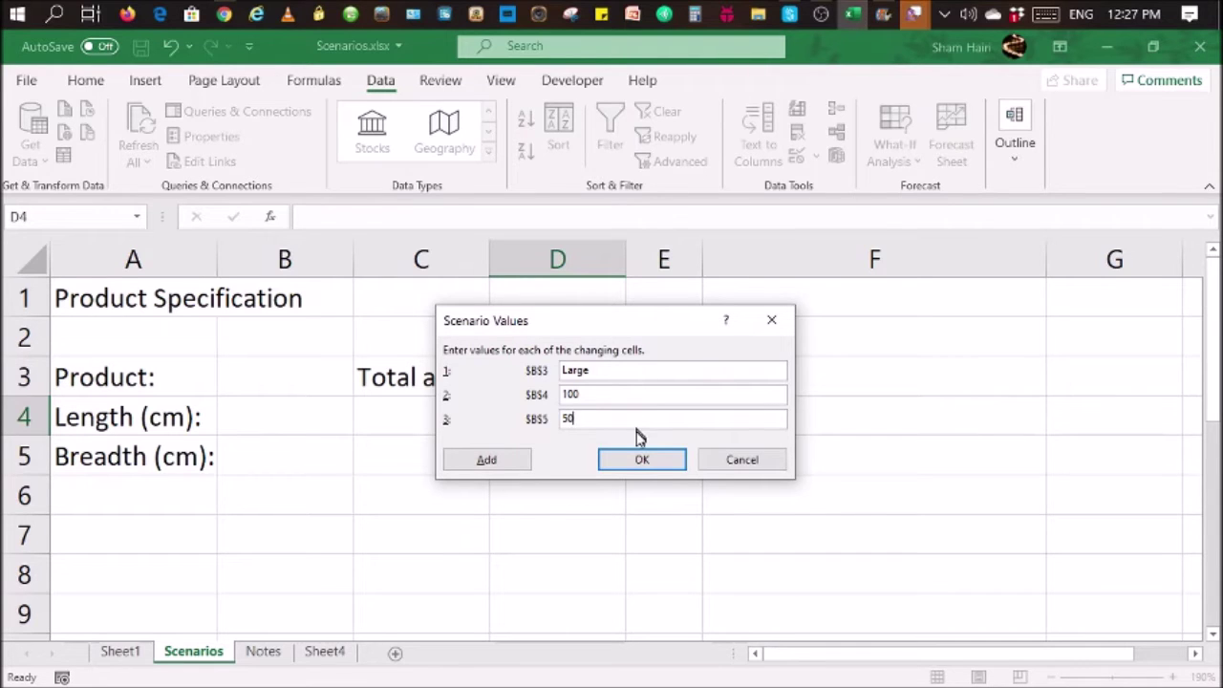
click(642, 459)
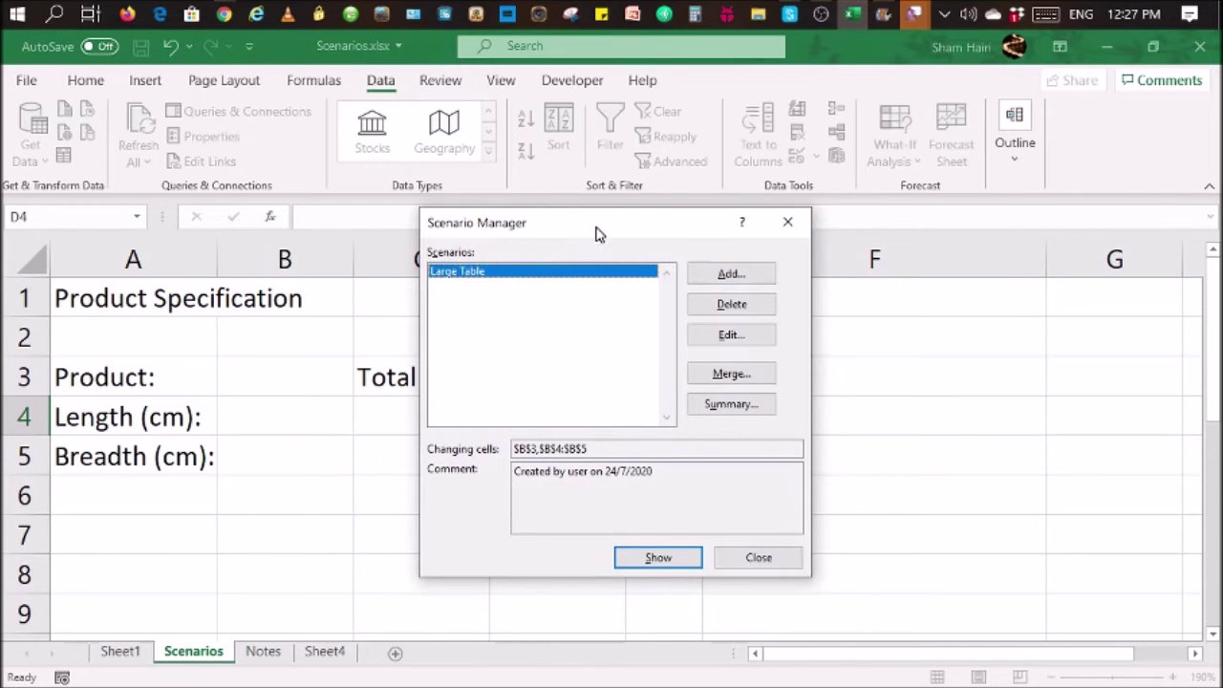
drag(595, 233, 828, 231)
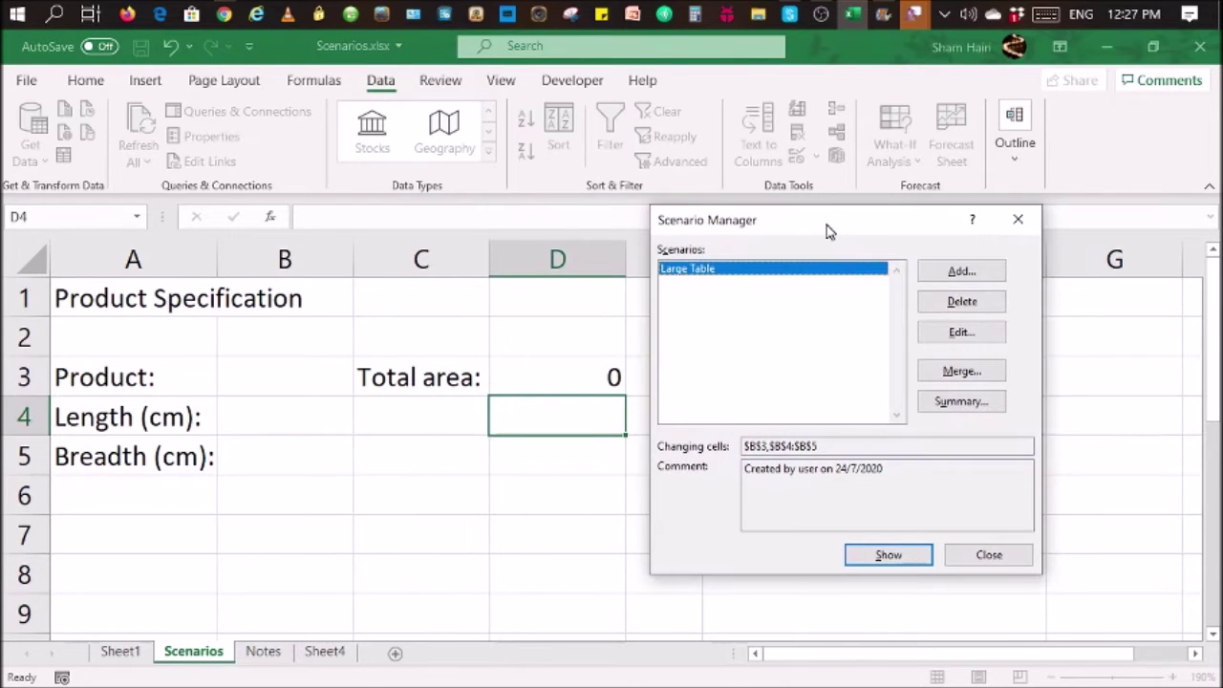
Add a Small Table scenario for B3:B5 with values Small, 50 and 25.
click(961, 274)
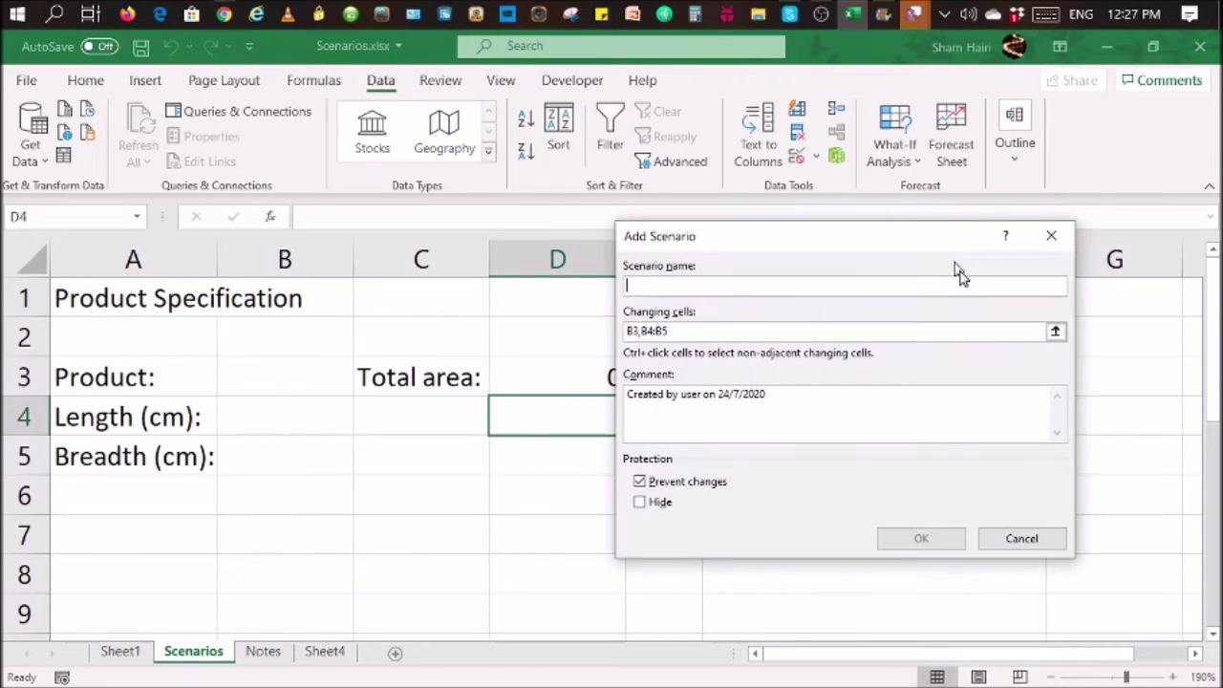
text(Small Table)
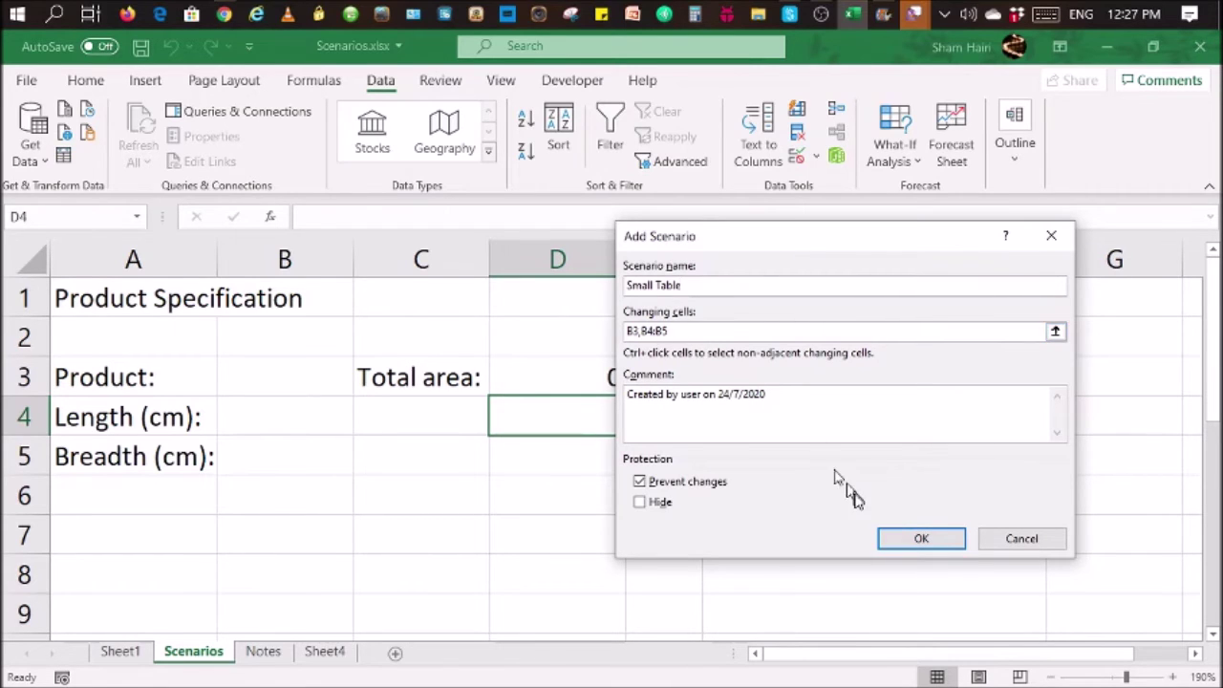
click(898, 541)
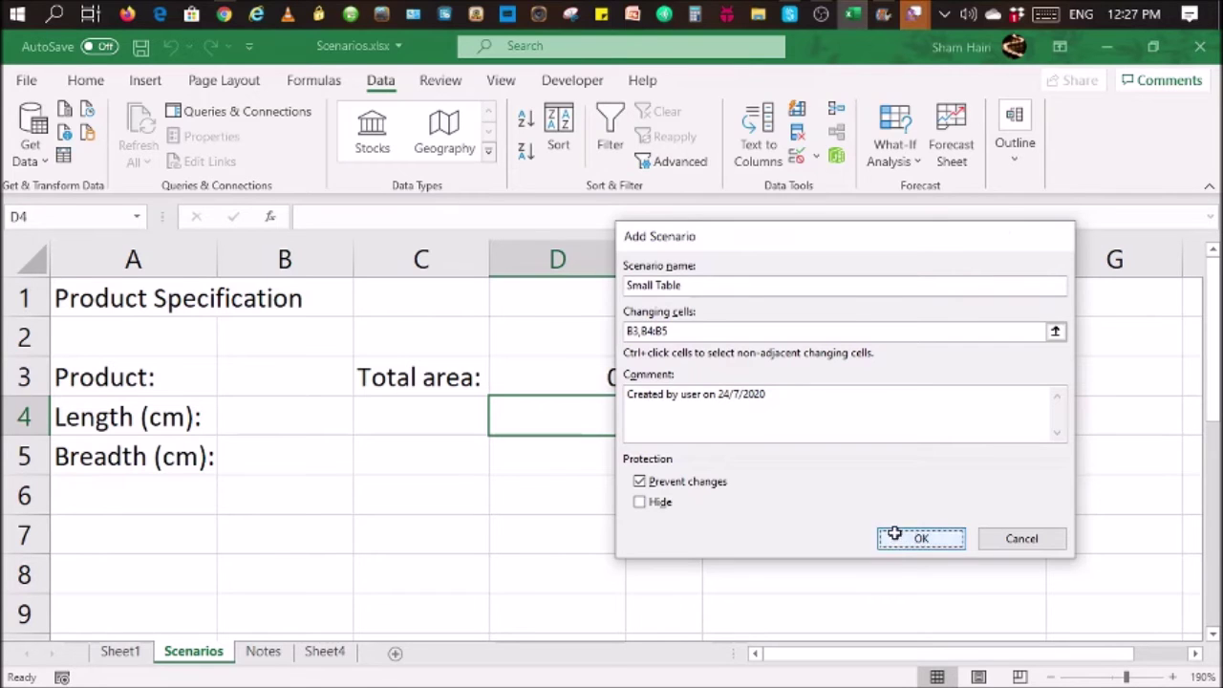
drag(784, 327, 519, 333)
mouse_move(1109, 597)
click(1188, 573)
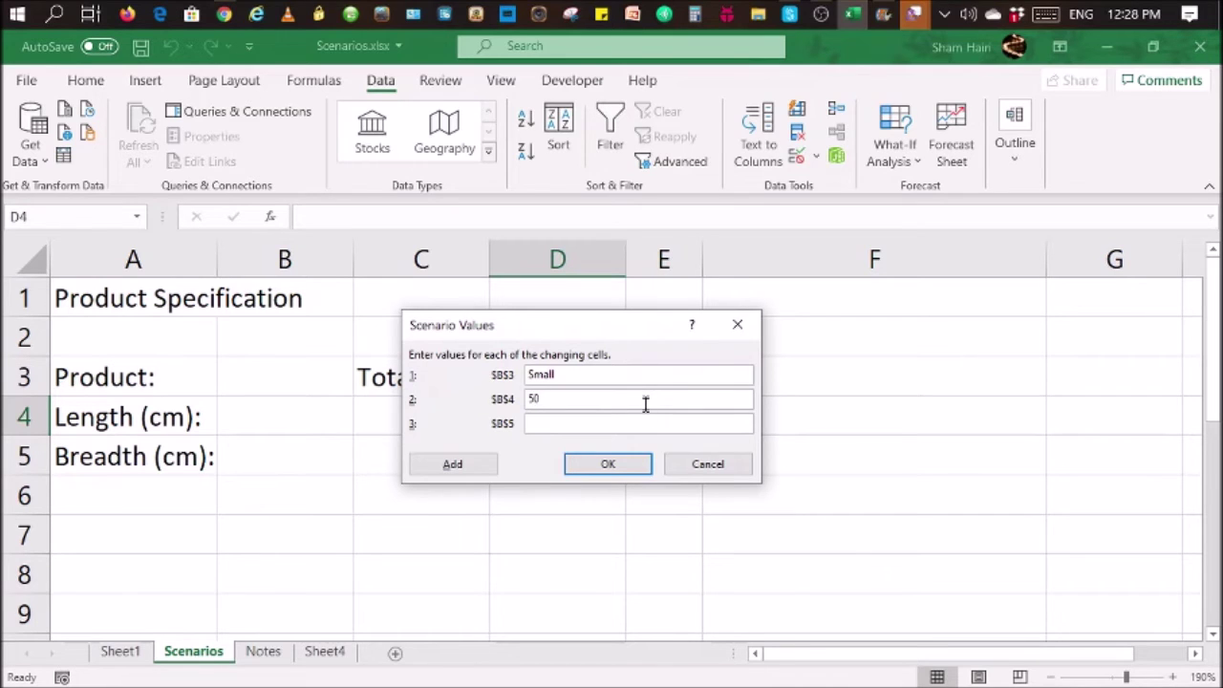
click(645, 403)
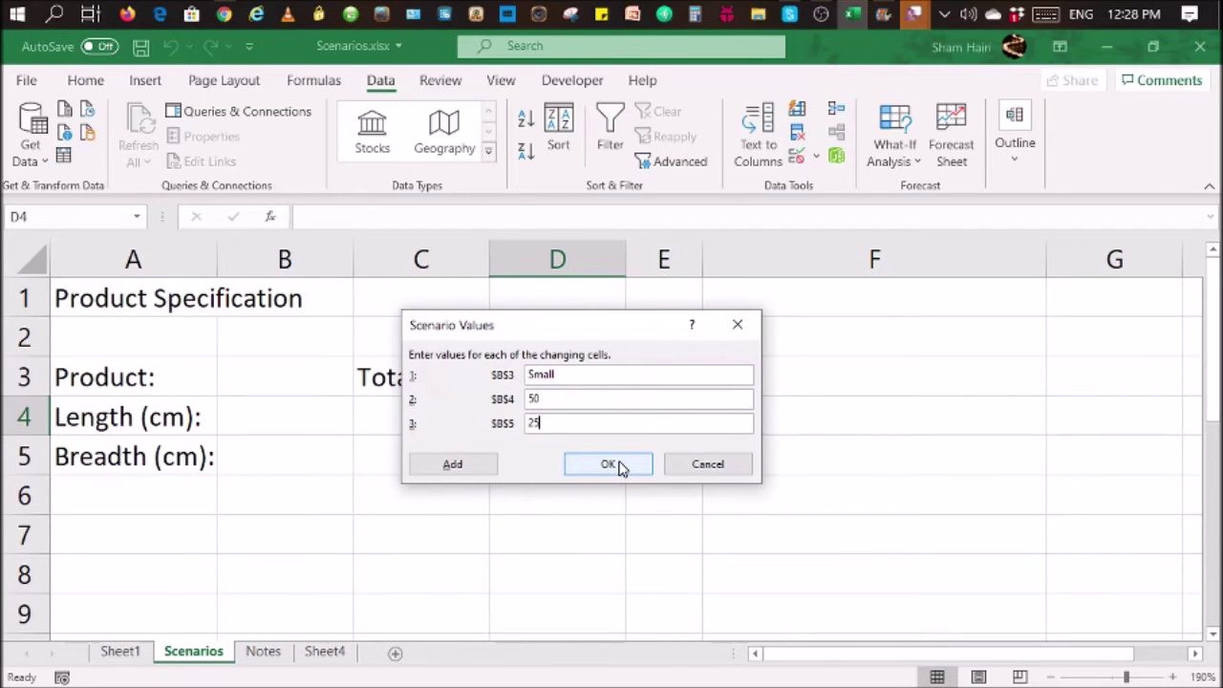
click(621, 467)
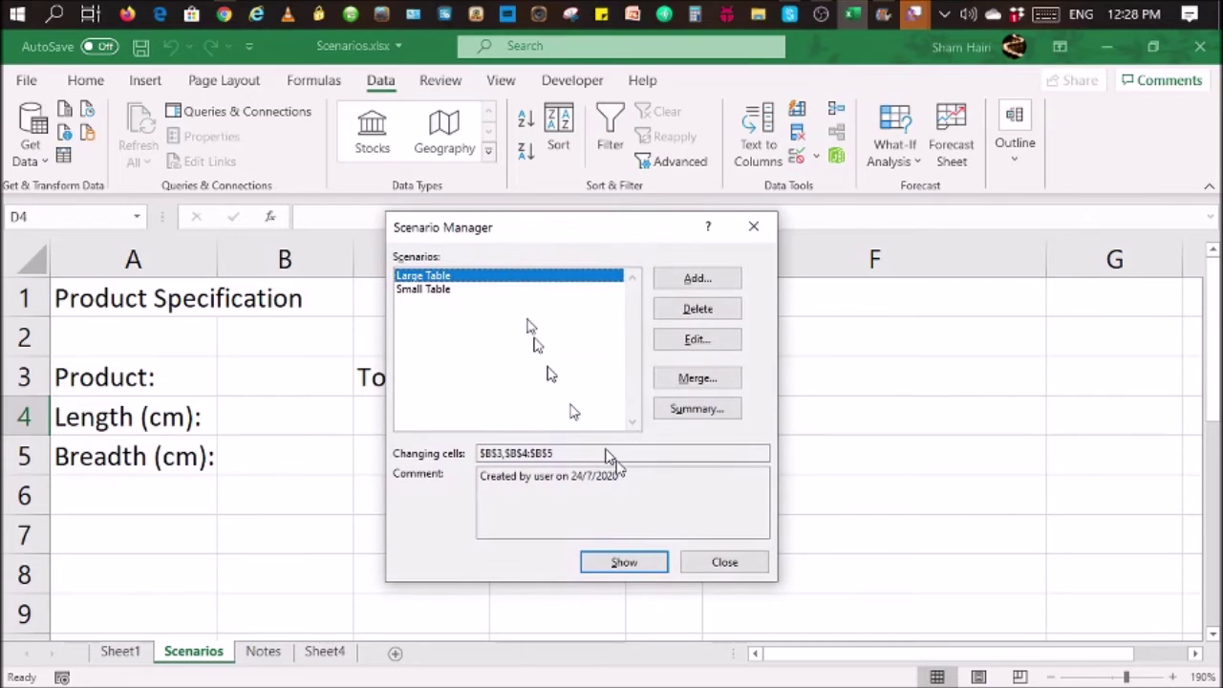
Preview Small Table, then apply Large Table so the sheet shows 100 by 50, area 5000.
drag(538, 234, 871, 247)
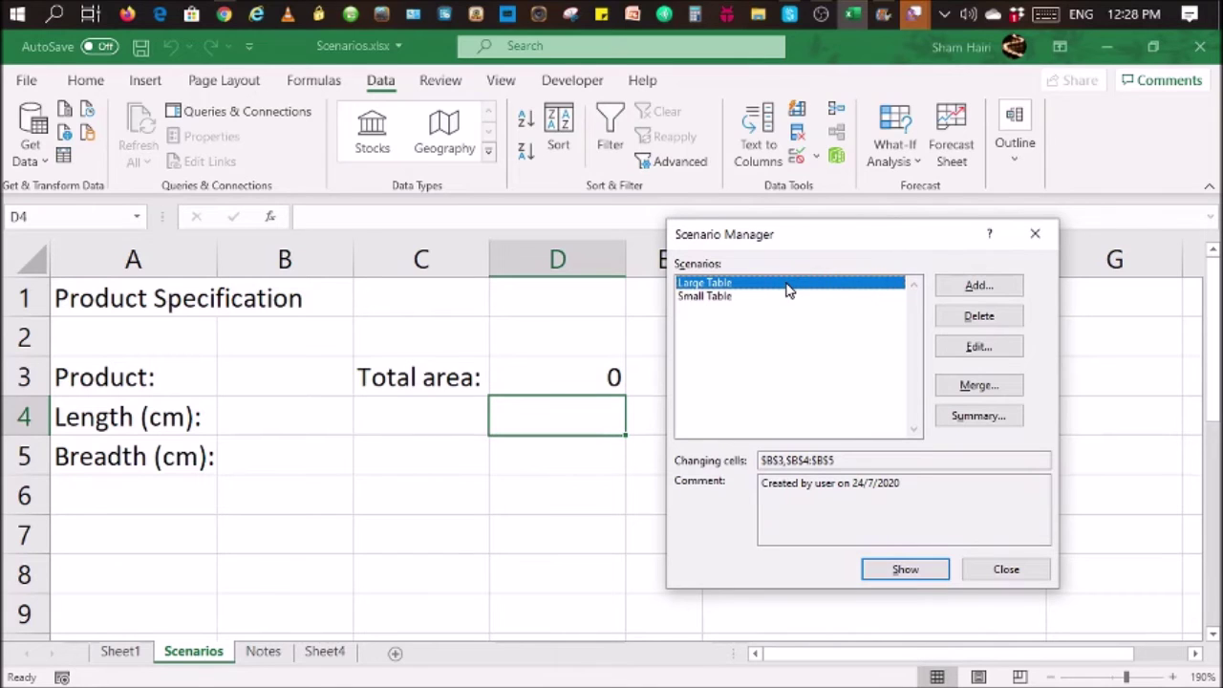
double_click(711, 299)
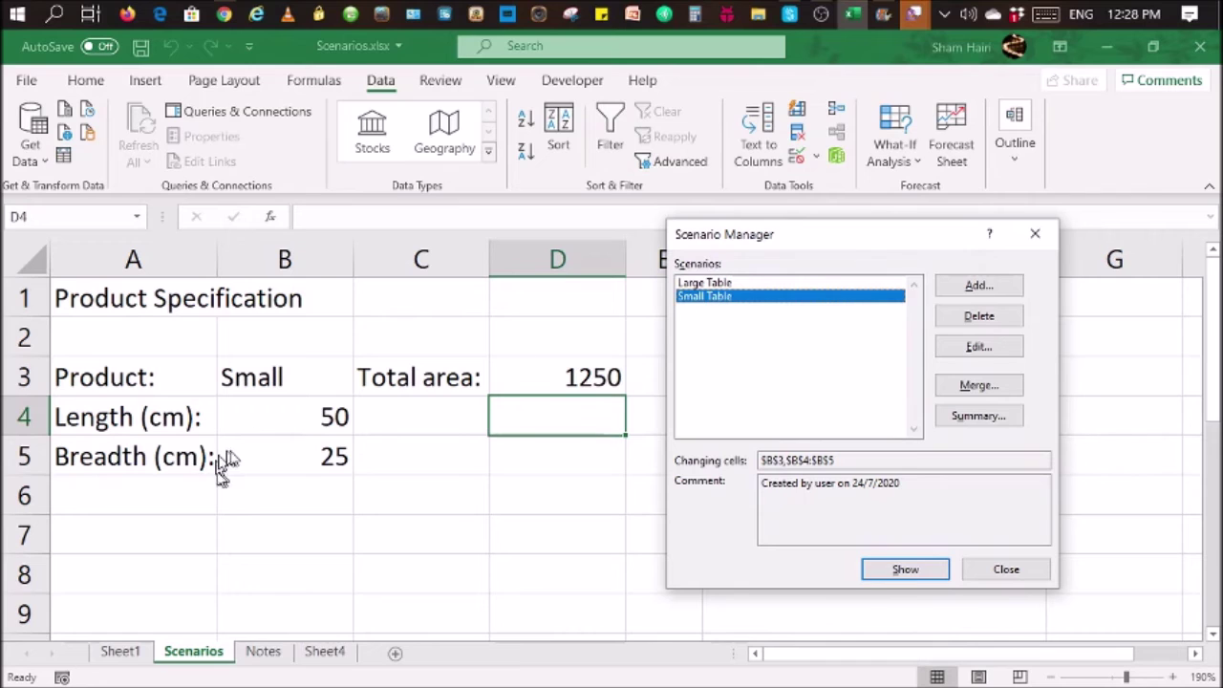
double_click(710, 285)
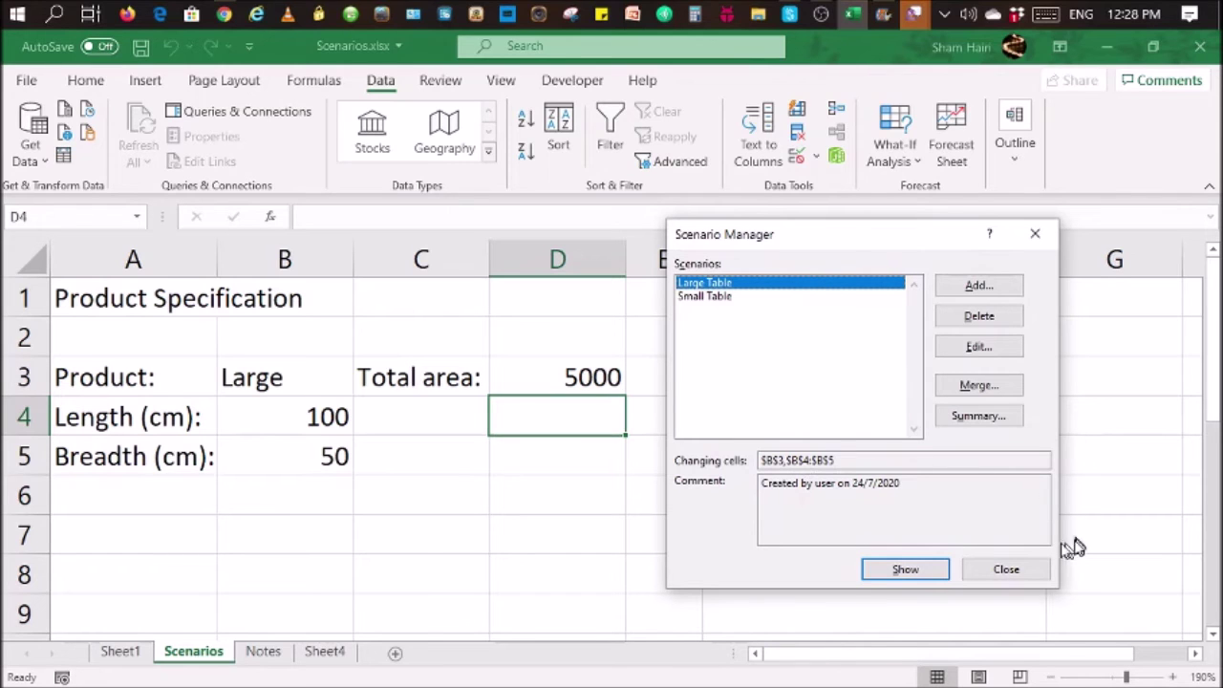
click(1006, 567)
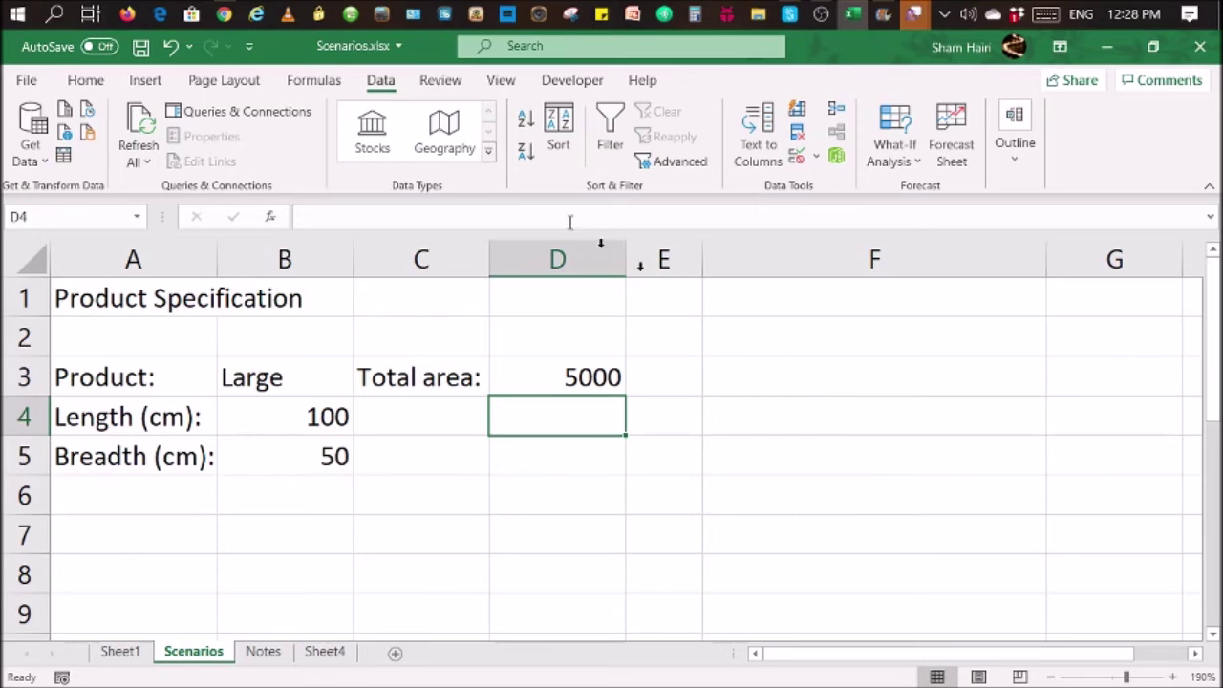
Reopen Scenario Manager from What-If Analysis and close it again.
click(889, 149)
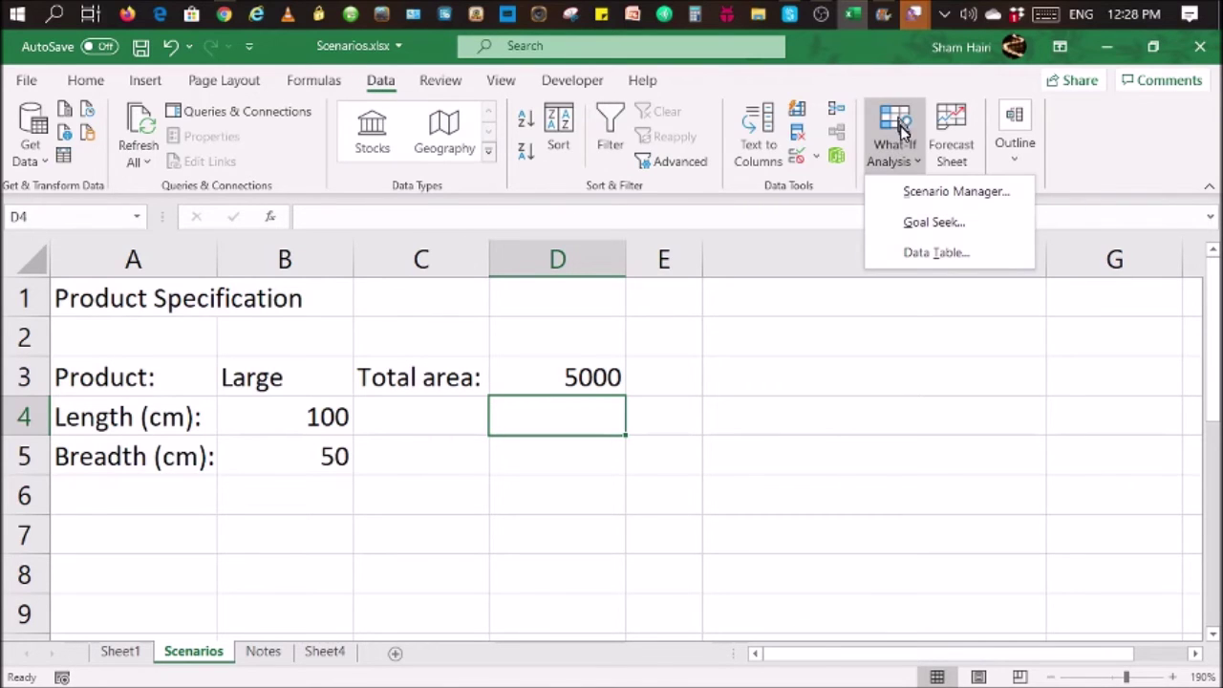
click(917, 193)
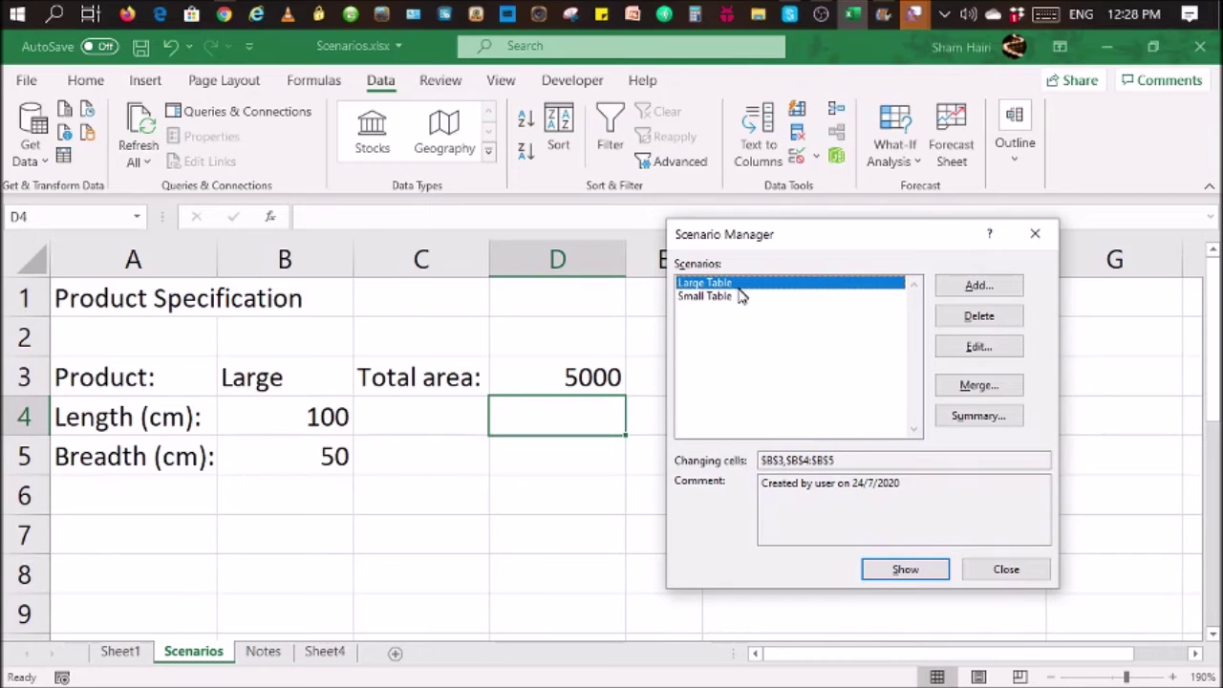
click(992, 566)
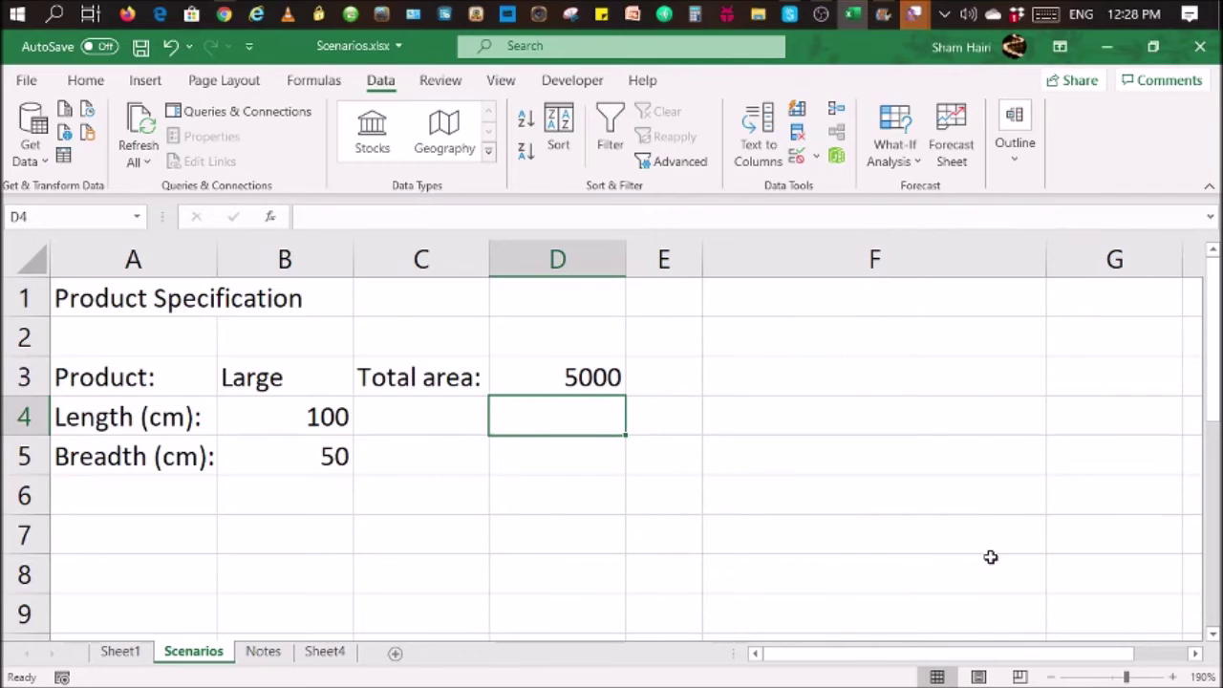
View the Notes sheet of ideal scenario situations, then return to the Scenarios sheet.
click(266, 655)
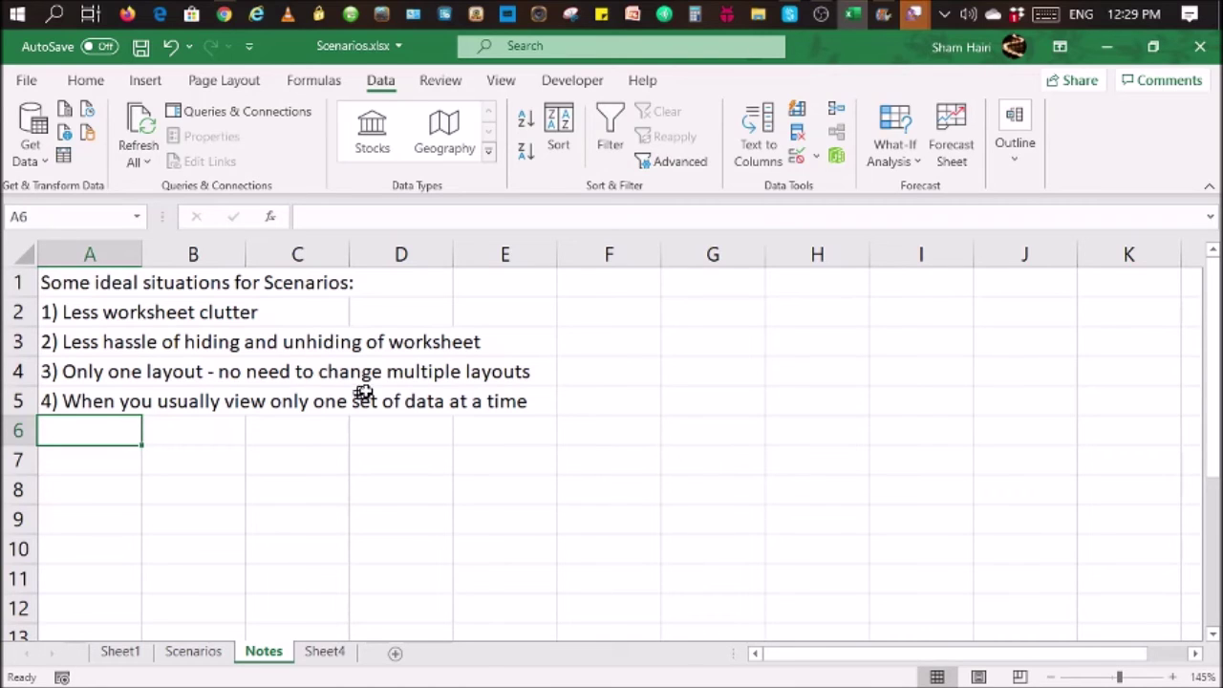
click(181, 652)
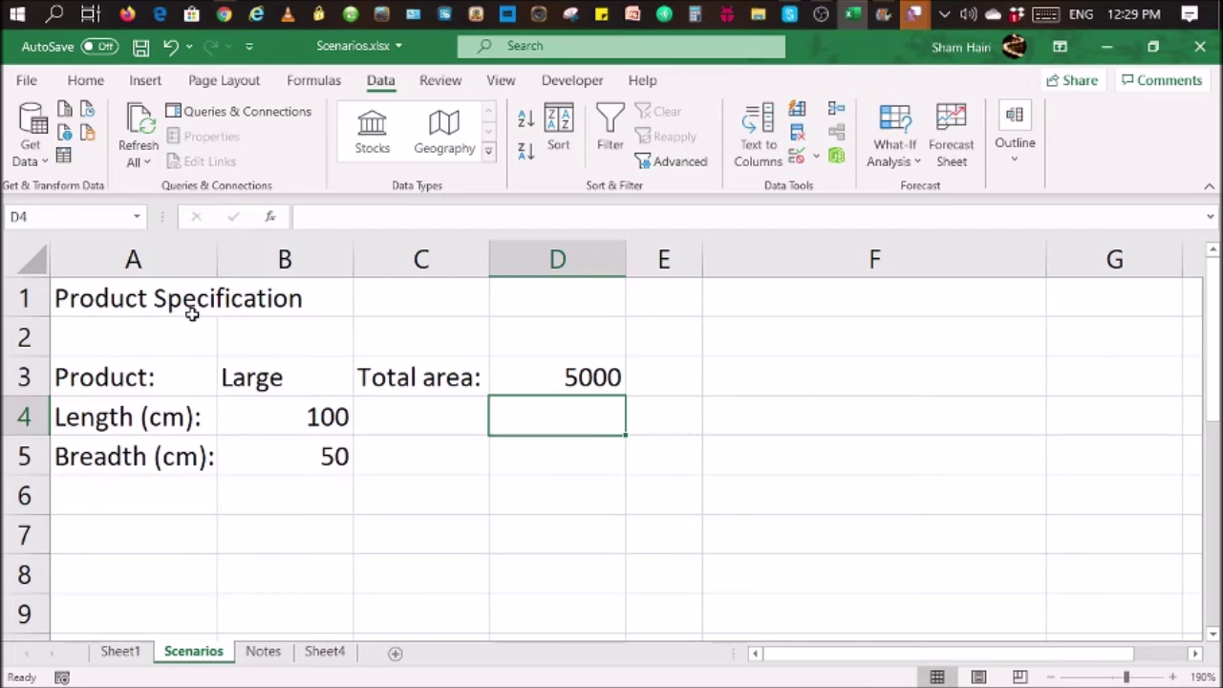
Revisit the Notes sheet, then switch to Sheet4 with the Forecast of Next Year.
click(258, 657)
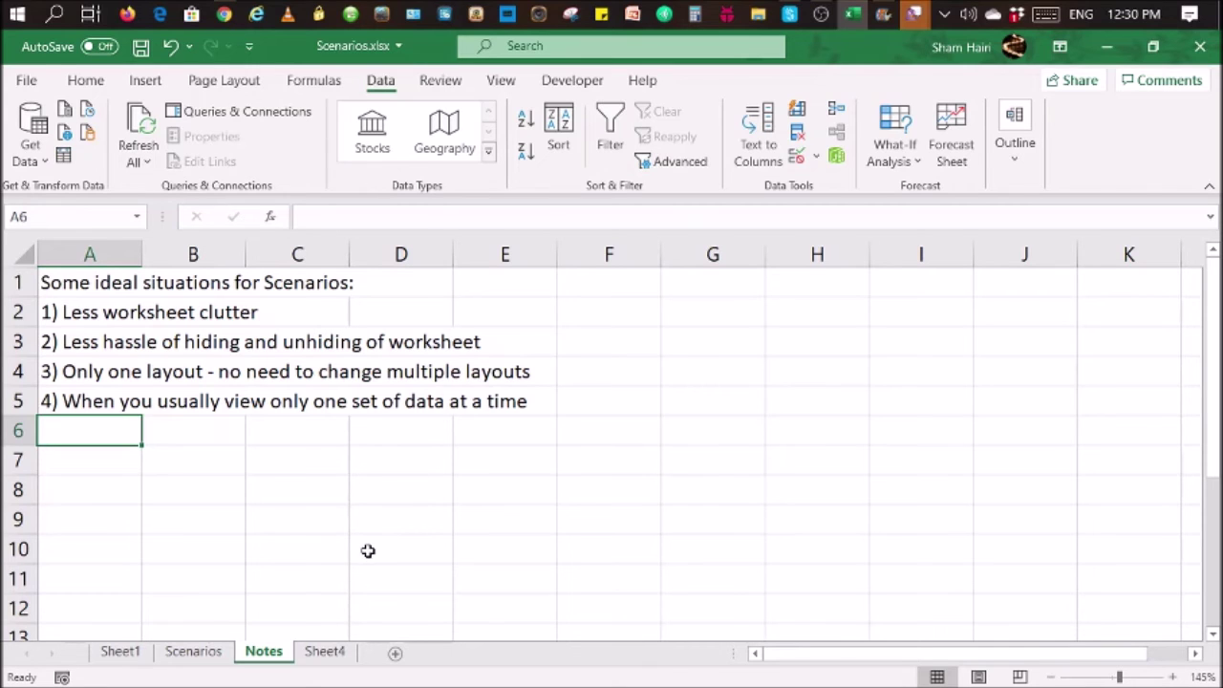
click(325, 651)
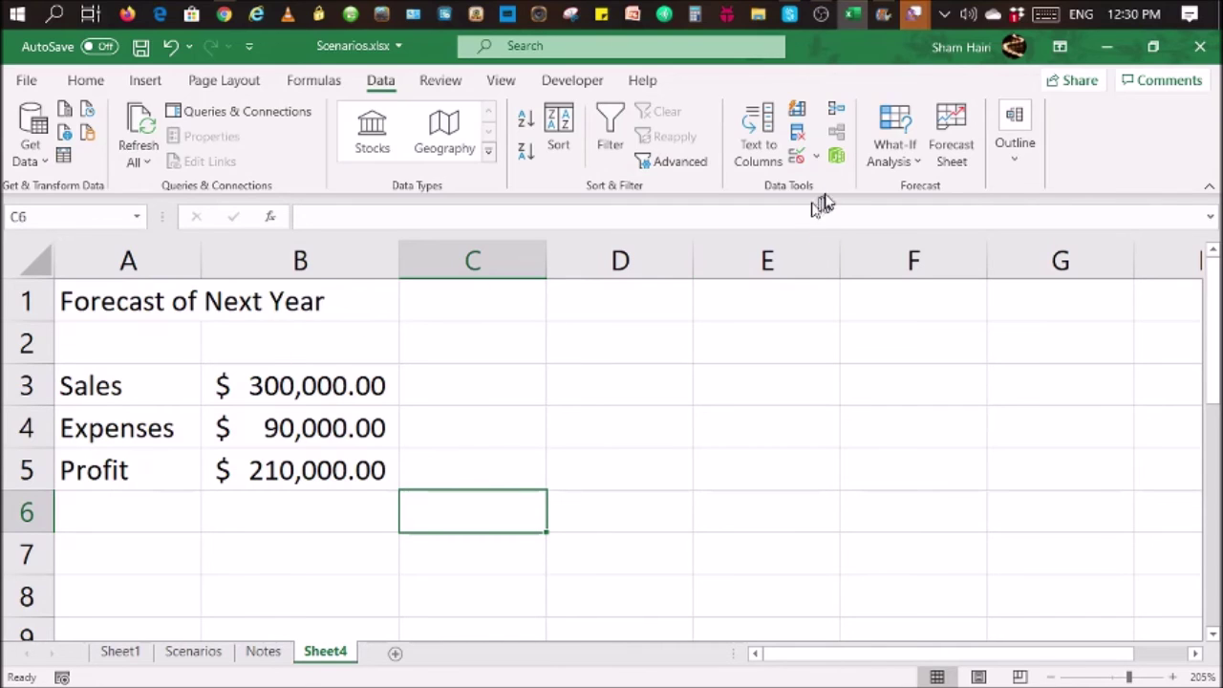
Open the forecast's Scenario Manager and show Likely, Best, then Worst case figures.
click(888, 163)
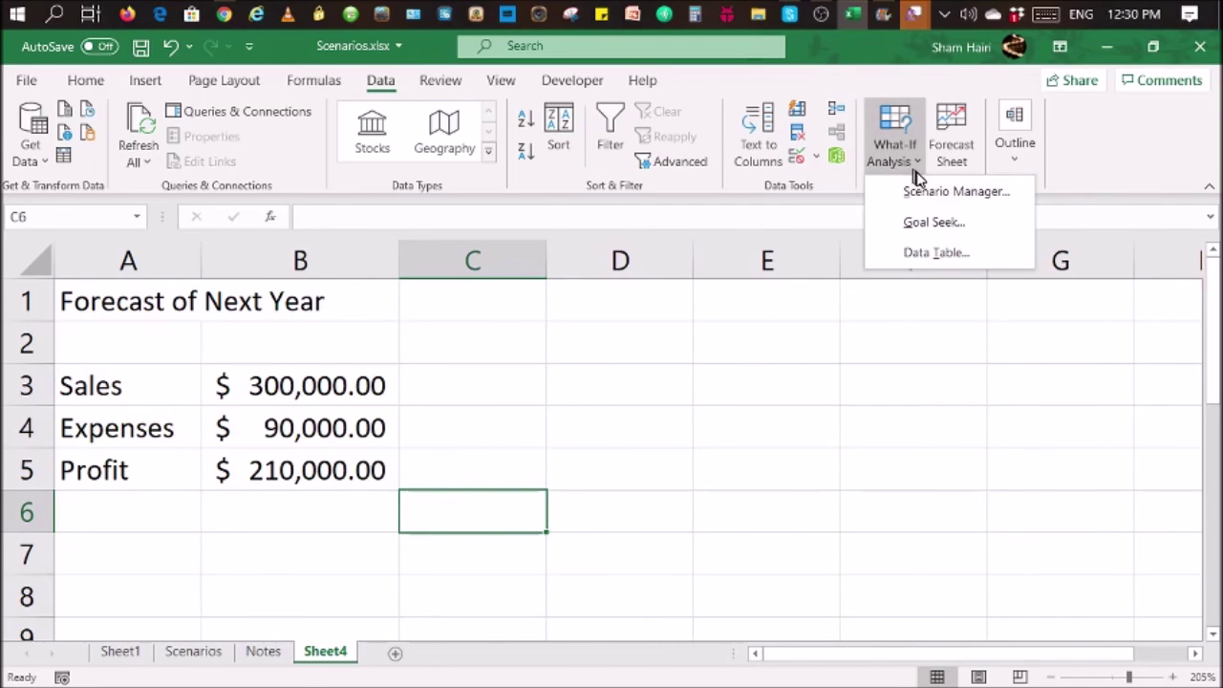
click(916, 191)
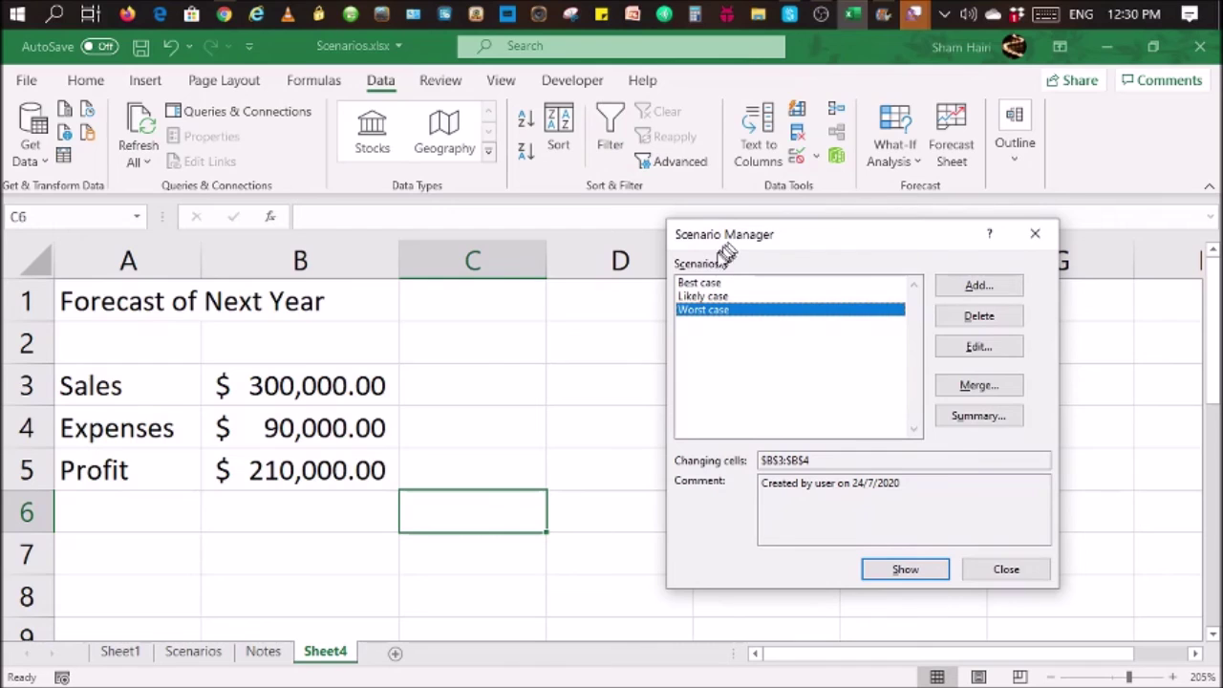
double_click(719, 299)
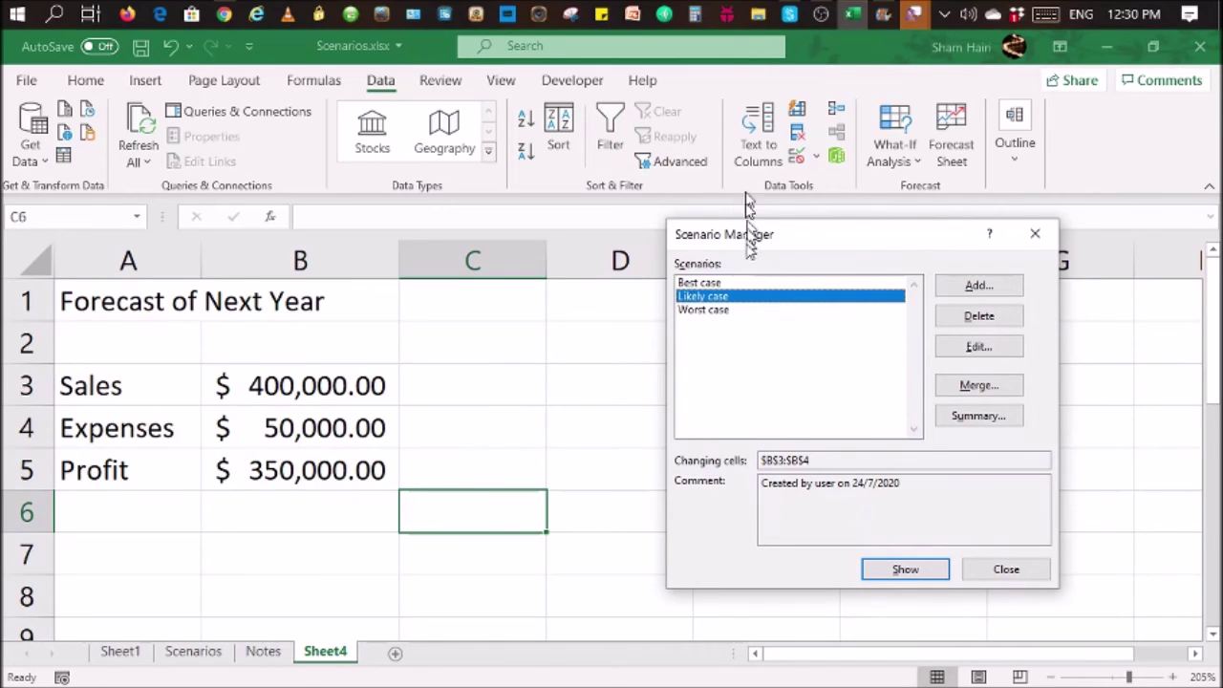
double_click(736, 283)
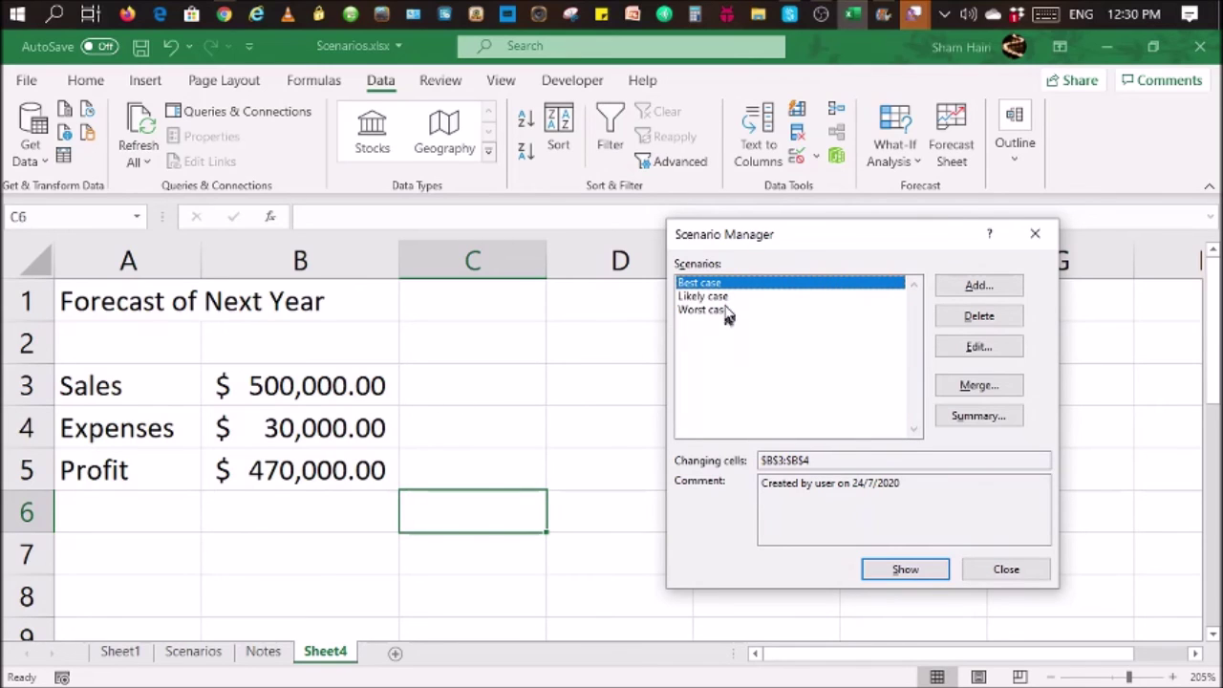
double_click(724, 312)
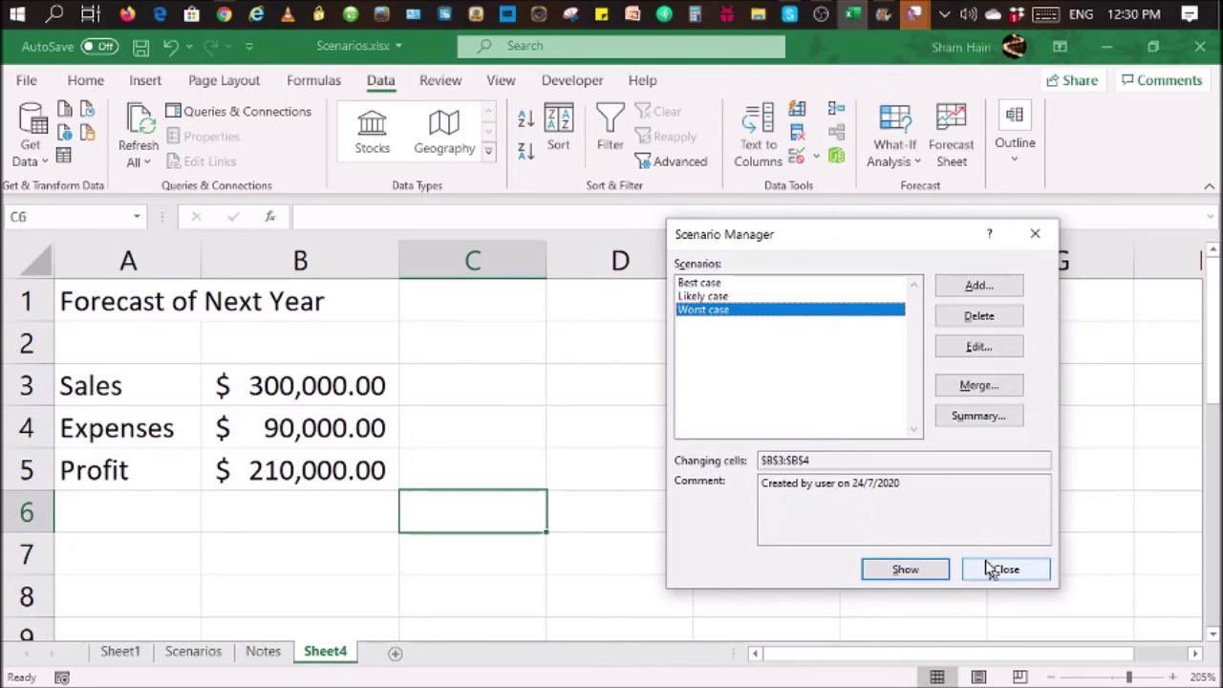
click(994, 296)
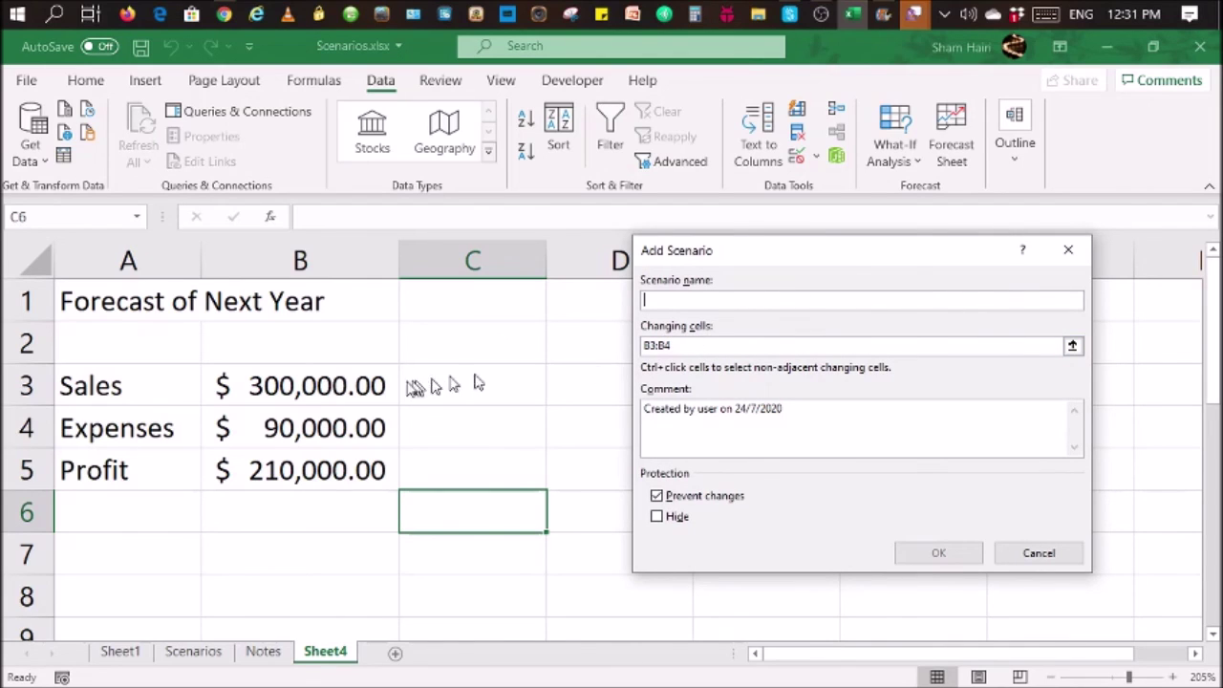
Cancel the new scenario, close Scenario Manager, and confirm Profit in B5 is =B3-B4.
click(1051, 551)
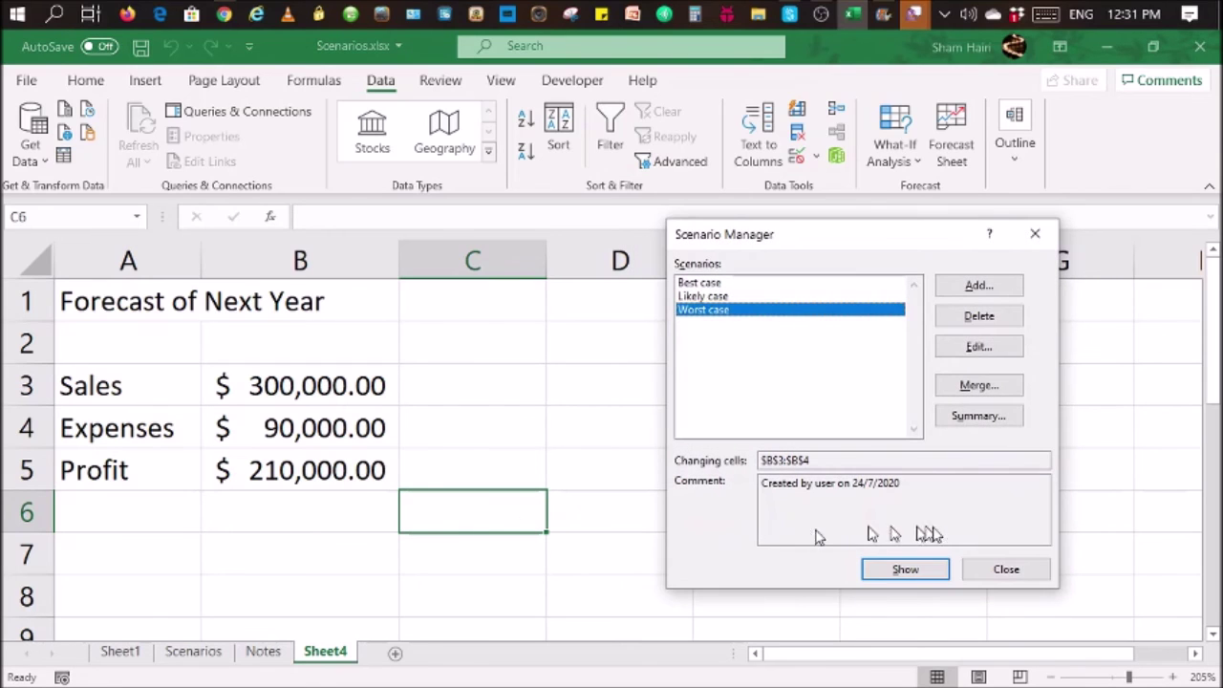
click(994, 570)
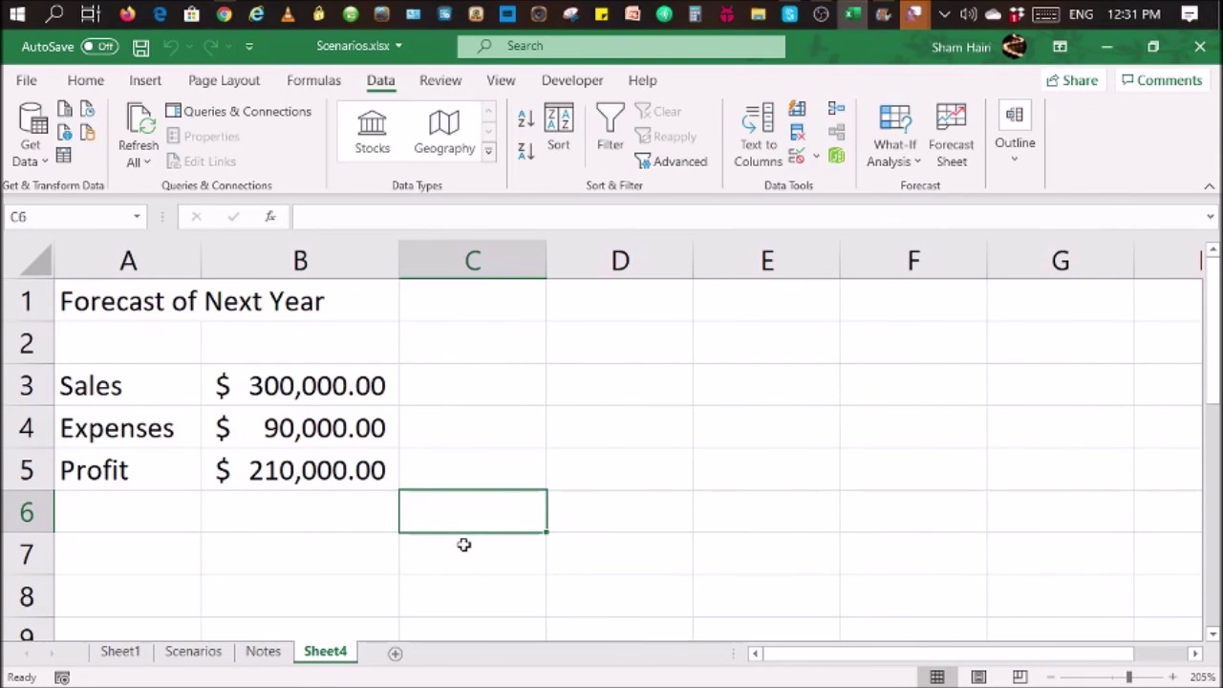
double_click(344, 468)
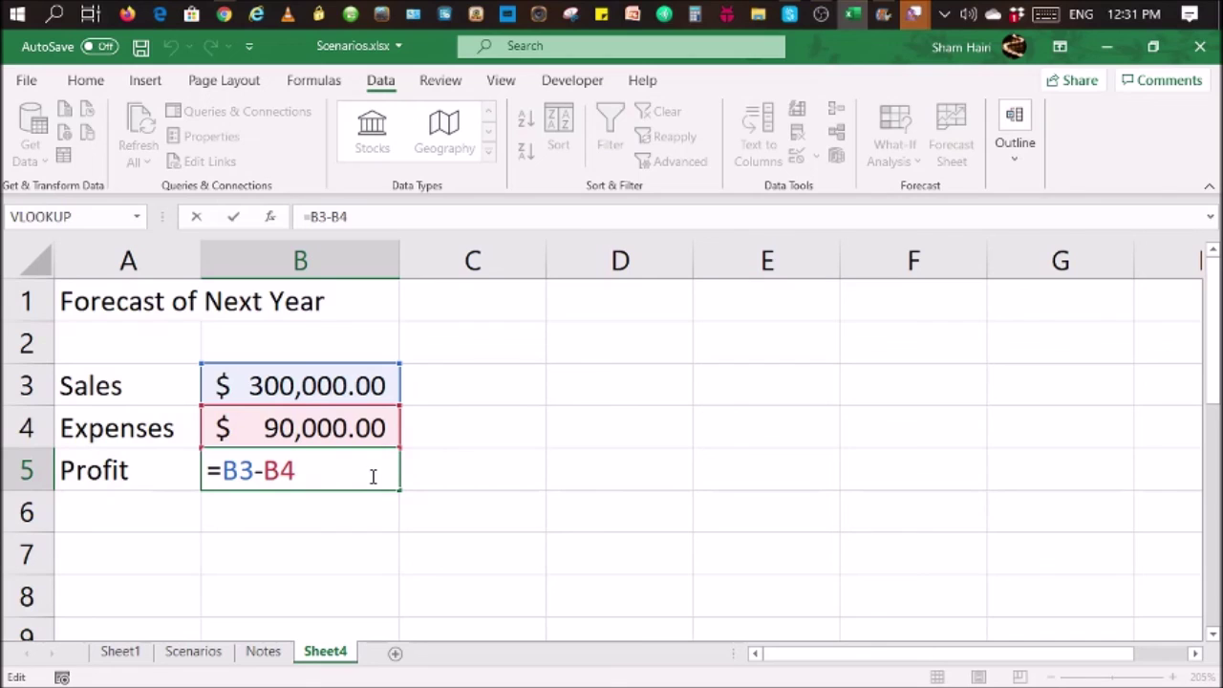
click(444, 465)
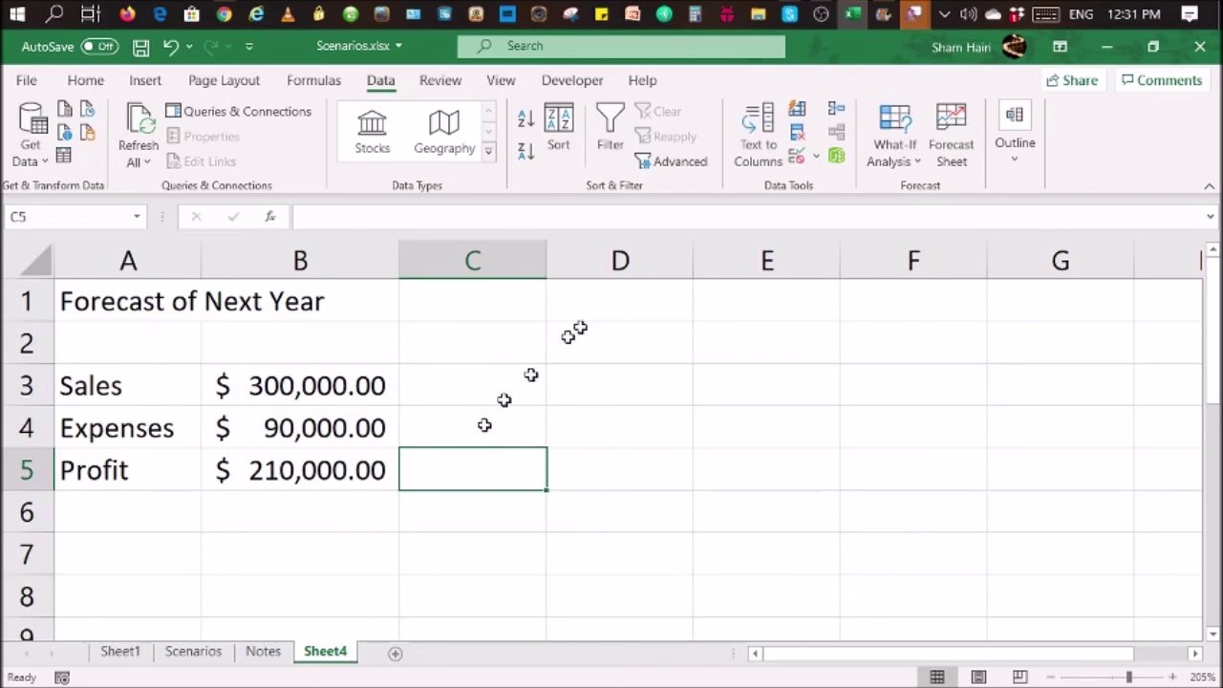
From Scenario Manager, start a new Sheet4 forecast scenario with changing cells B3:B4.
click(896, 161)
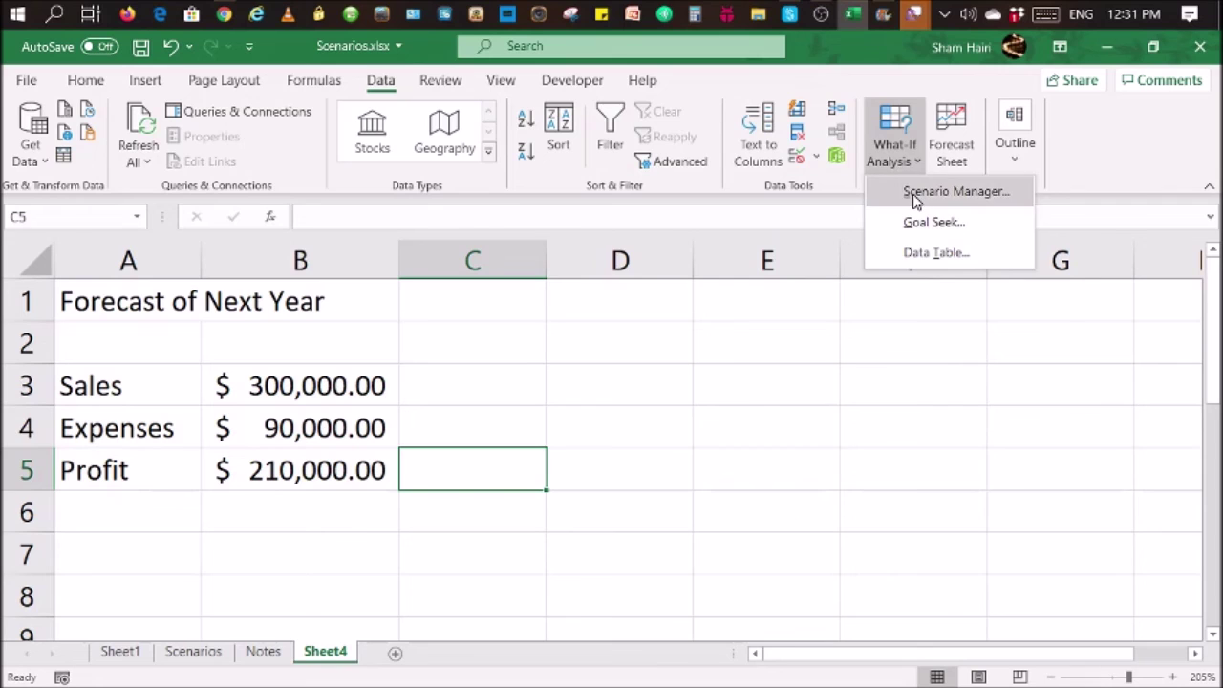
click(915, 196)
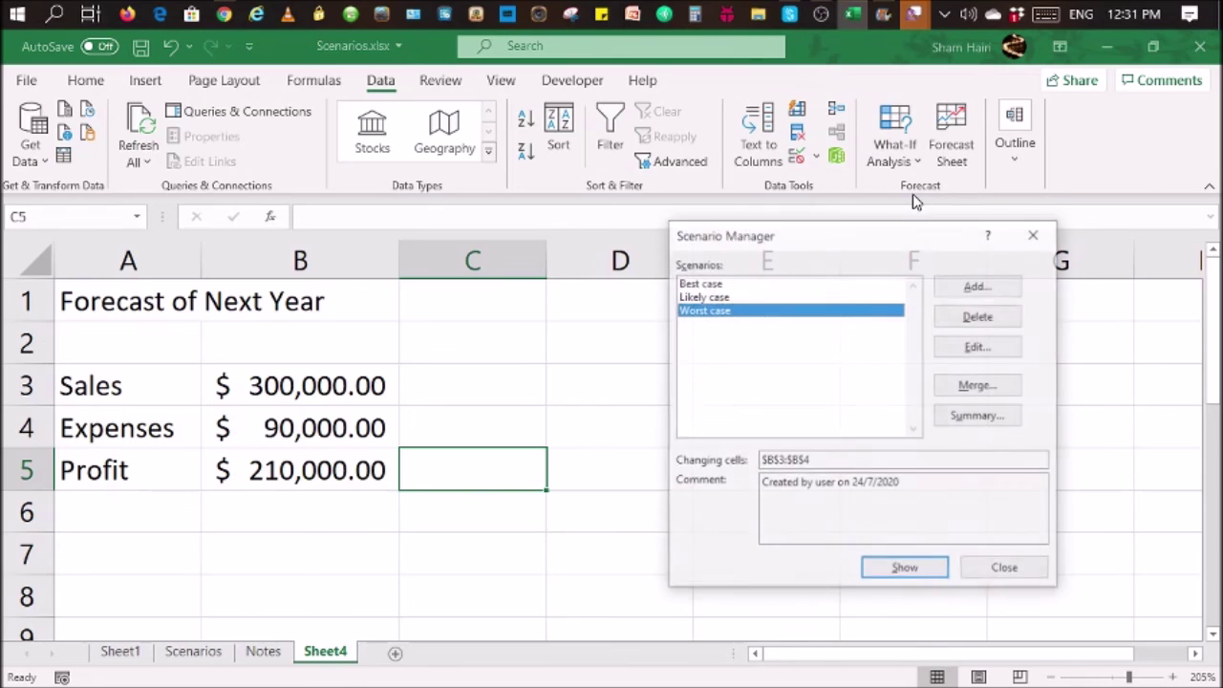
click(978, 289)
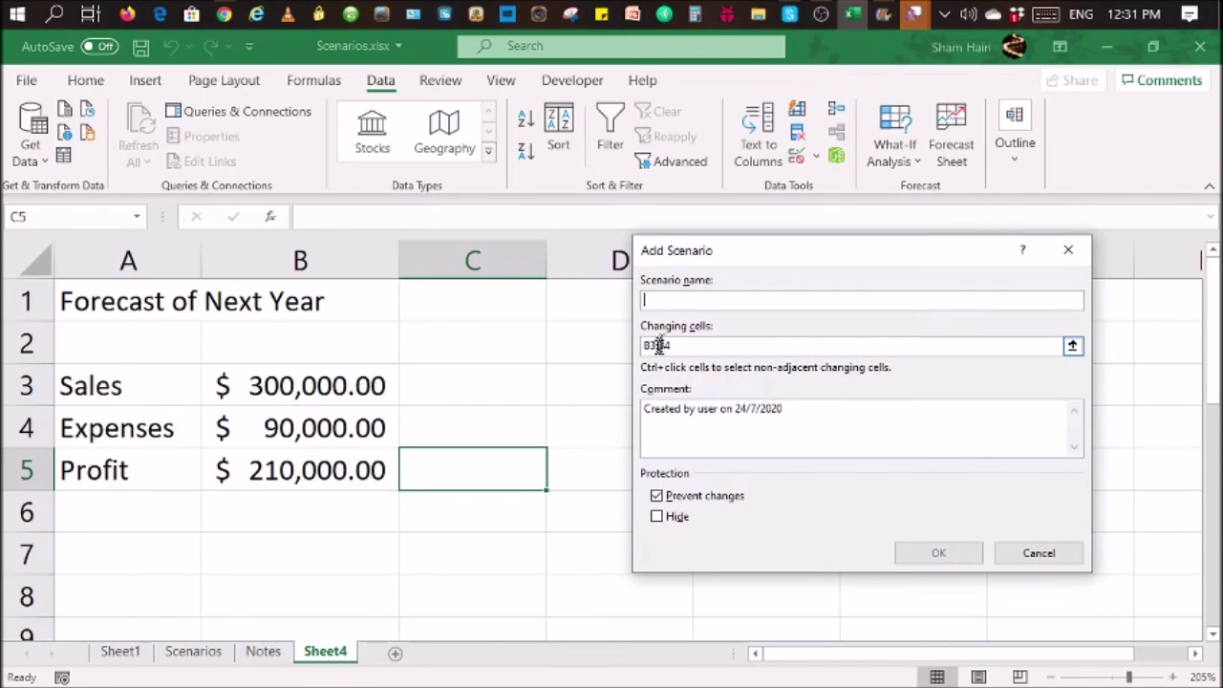